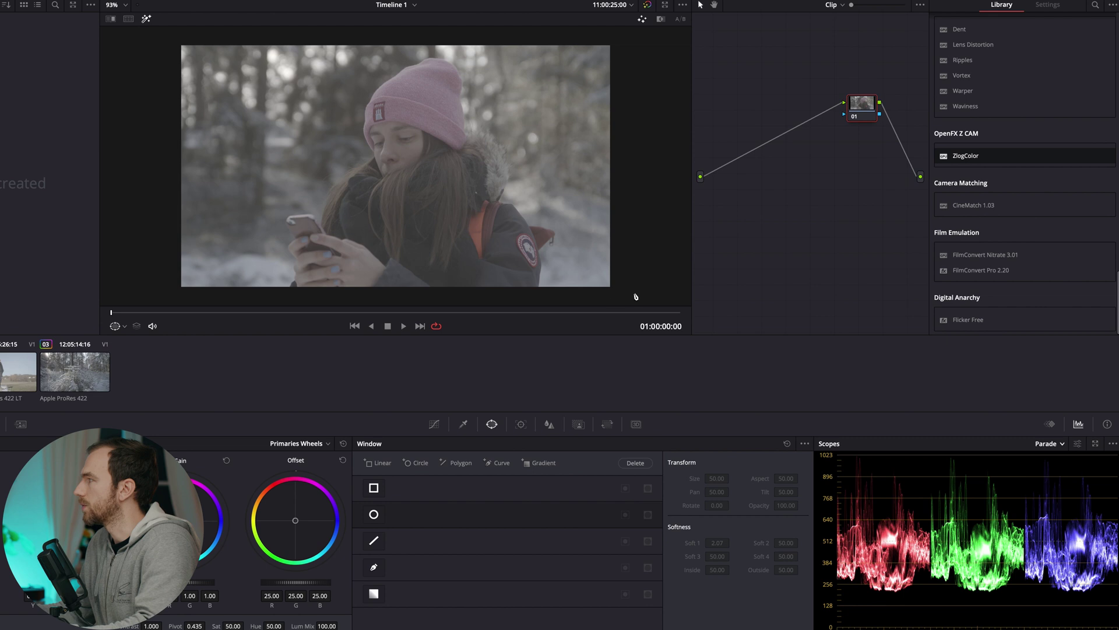
- Reposition node 01 closer to the source input and apply the Z CAM ZlogColor effect to it
left_click_drag(860, 105, 749, 98)
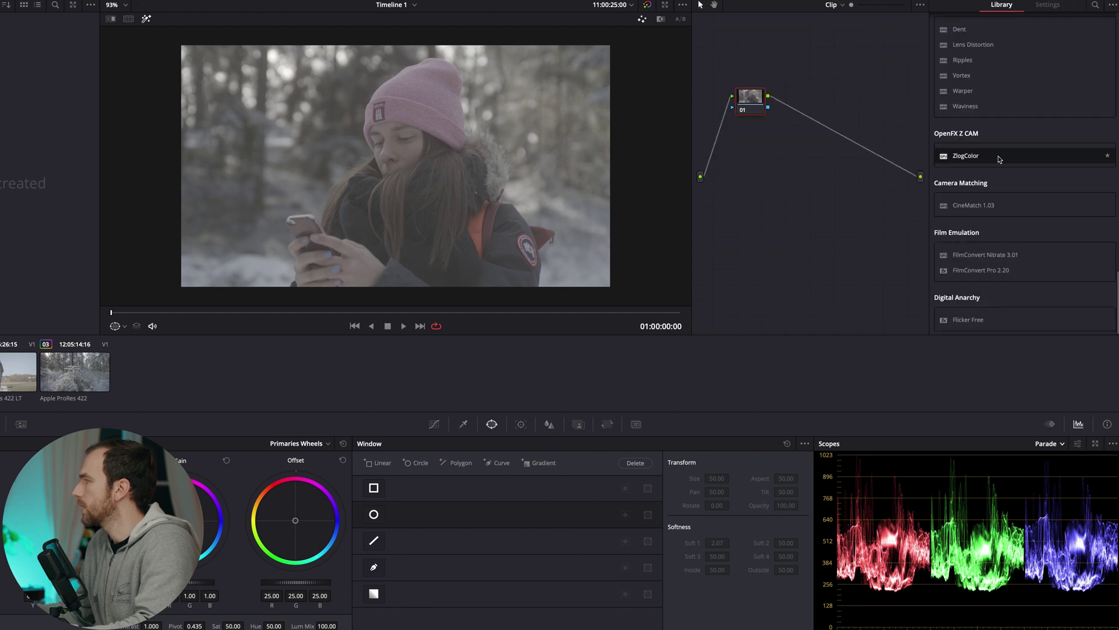
scroll(1005, 156, "up", 5)
scroll(1007, 151, "down", 5)
left_click_drag(973, 161, 749, 102)
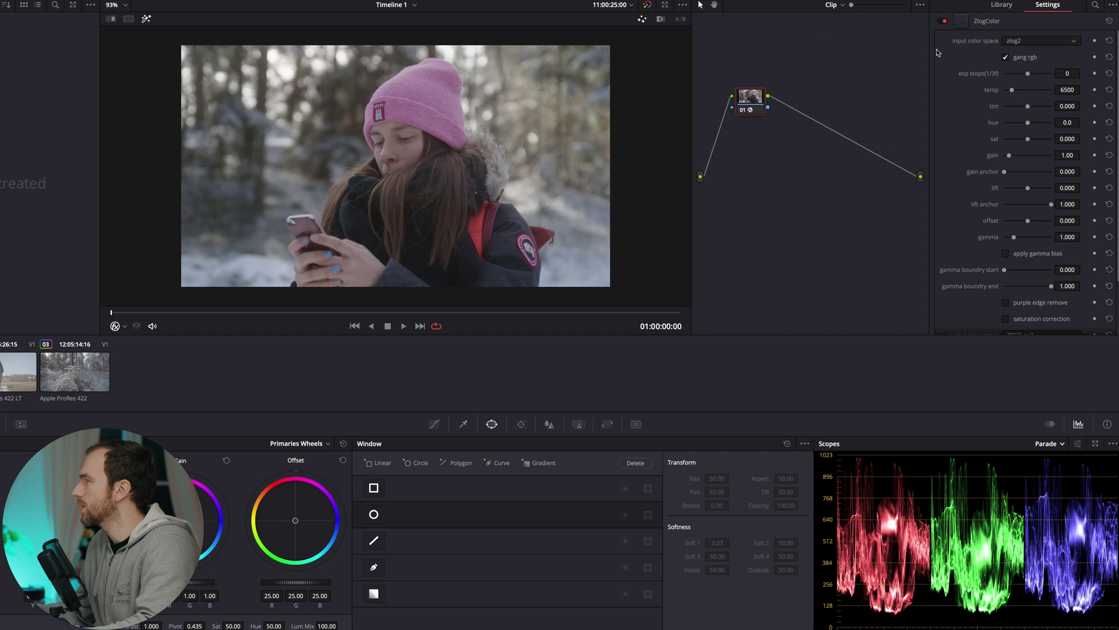
- Look through the input color space options of ZlogColor, keeping zlog2 selected
left_click(1037, 42)
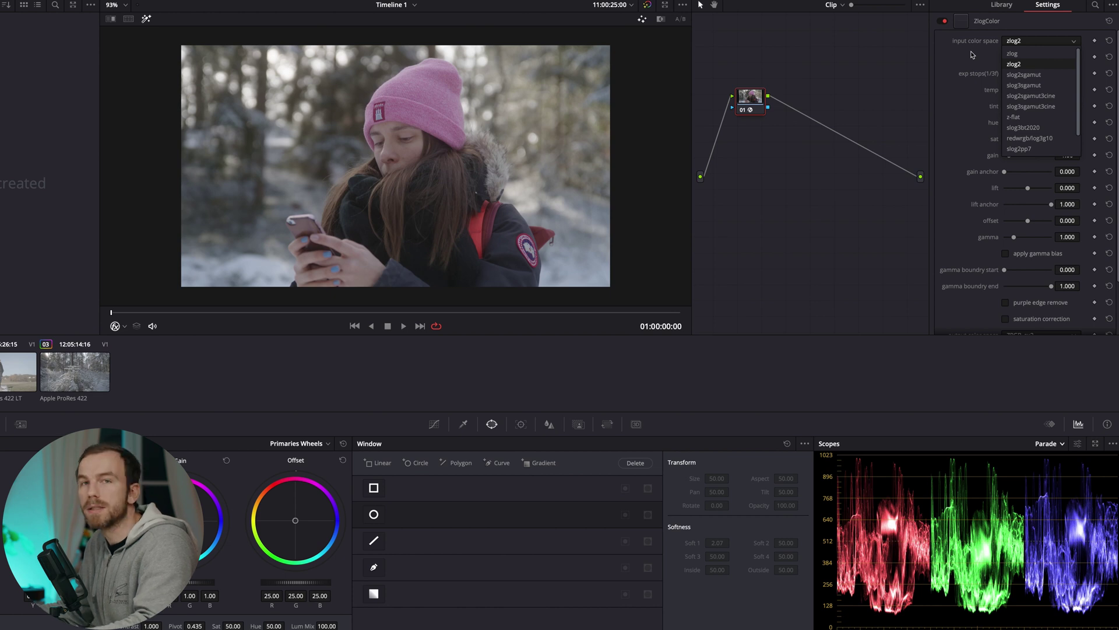
scroll(1038, 129, "down", 2)
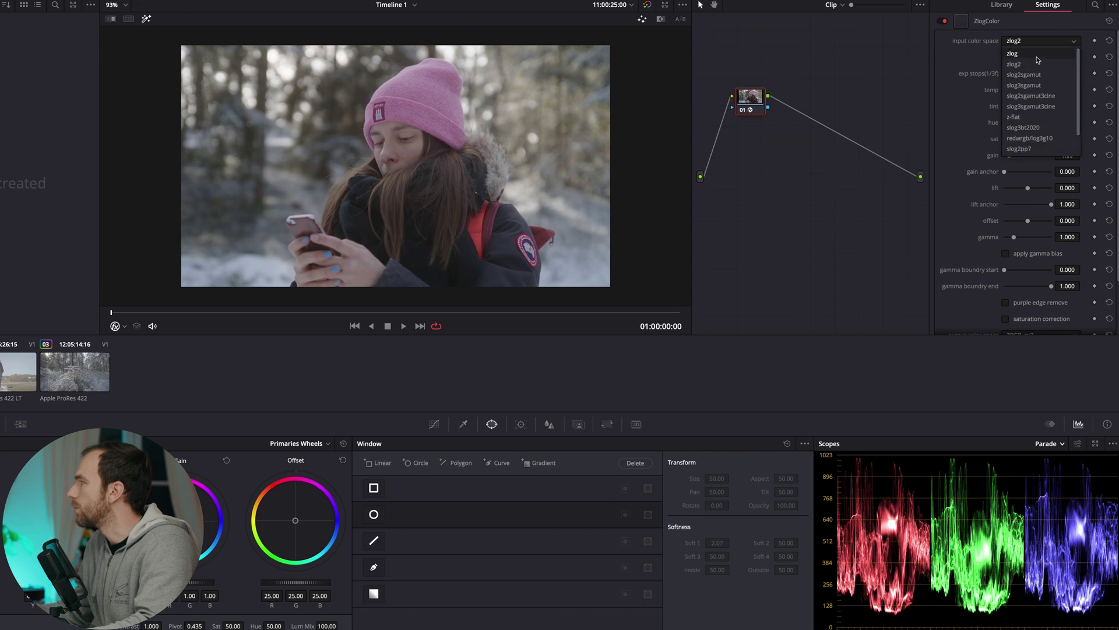
left_click(1092, 68)
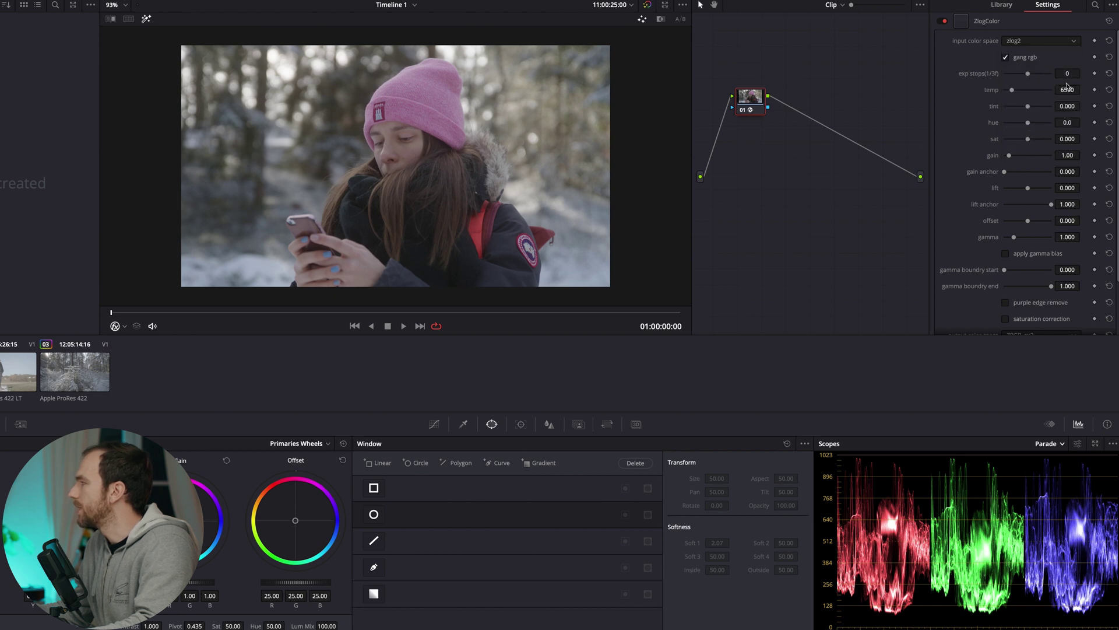
- Try the Rec709 and Rec2020 output color spaces in ZlogColor, then return to ZRGB_ax2
scroll(1068, 88, "down", 3)
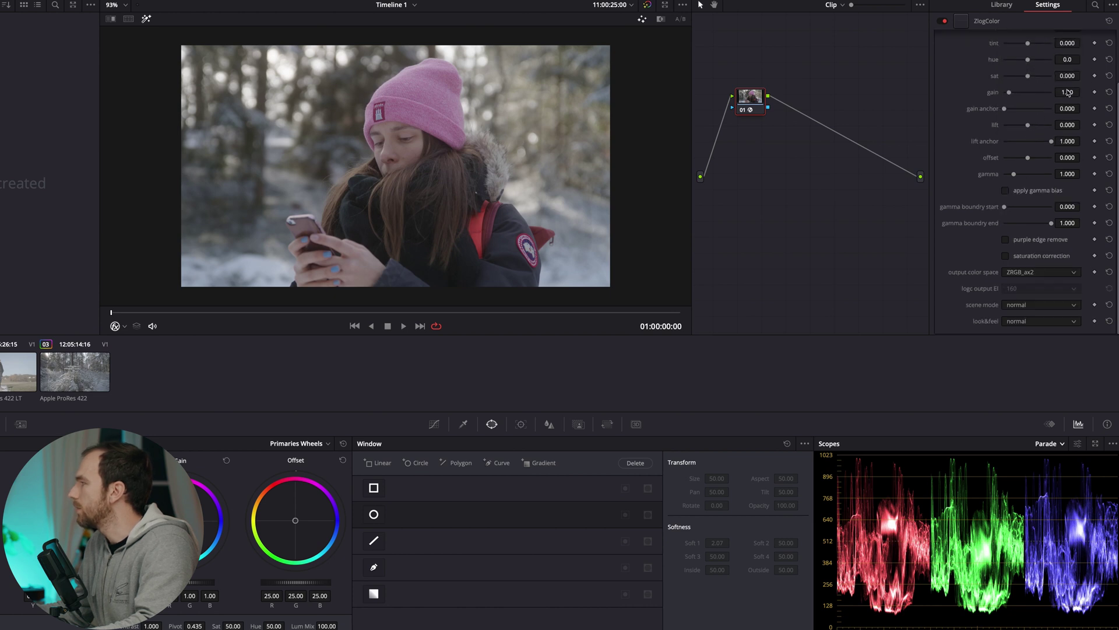
left_click(980, 276)
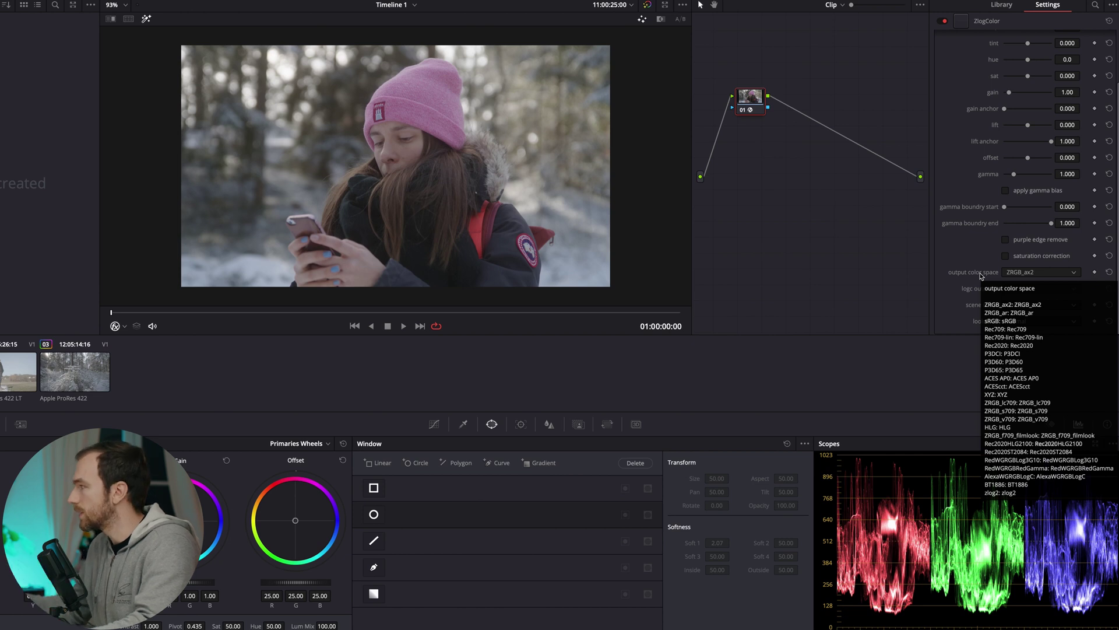
left_click(1061, 273)
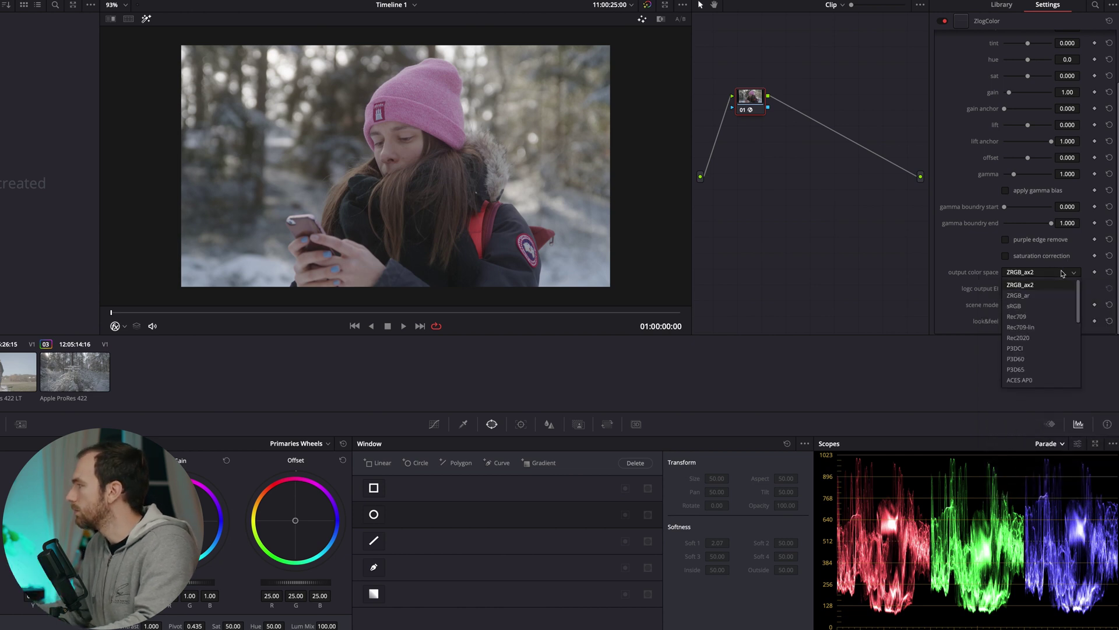
left_click(1052, 316)
left_click(1044, 276)
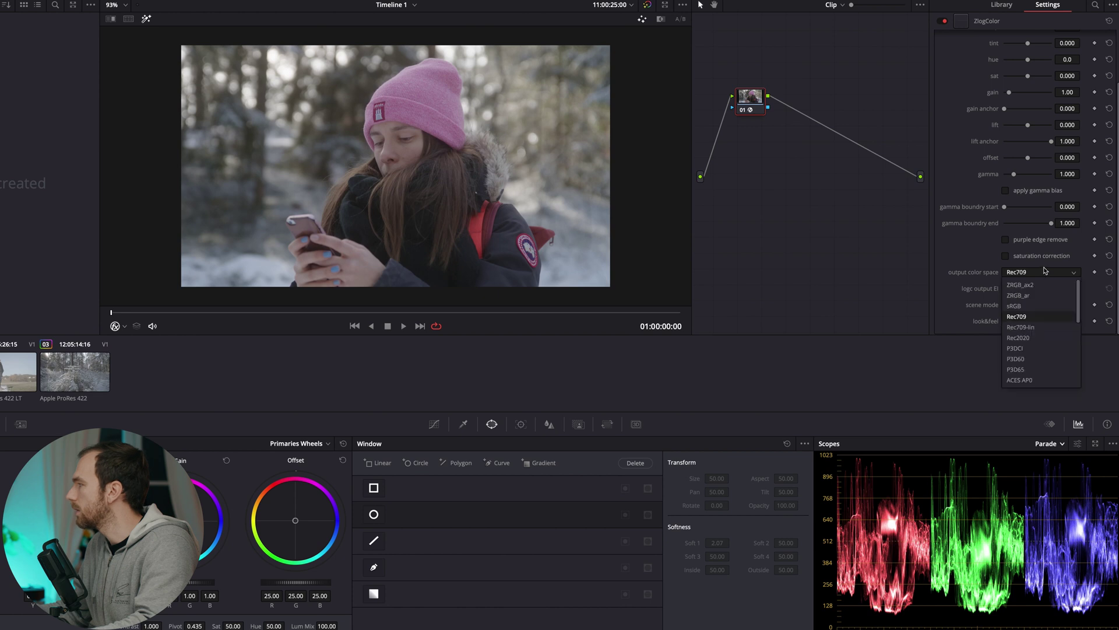
left_click(1046, 344)
left_click(1042, 281)
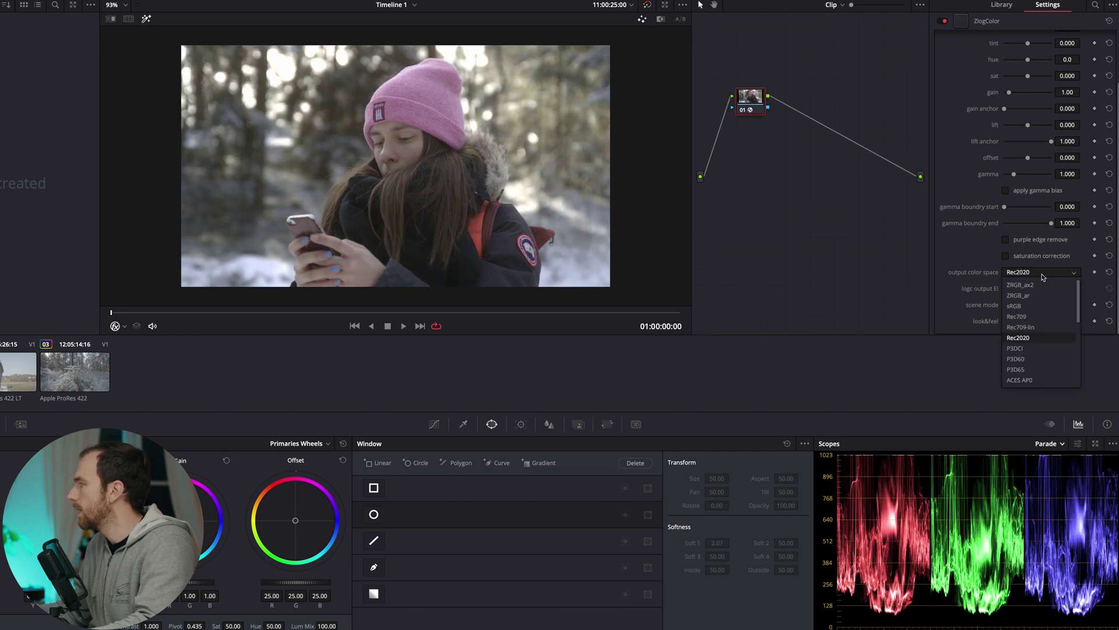
left_click(1019, 275)
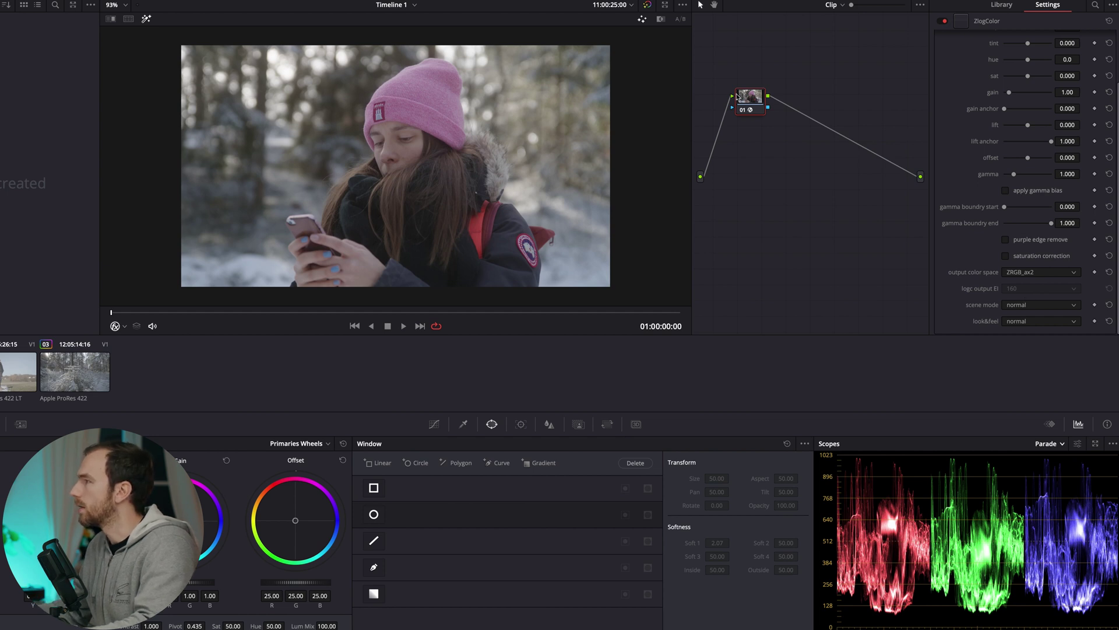
- Try lowering the ZlogColor exposure stops to -3 and bring them back to 0
scroll(1067, 168, "up", 3)
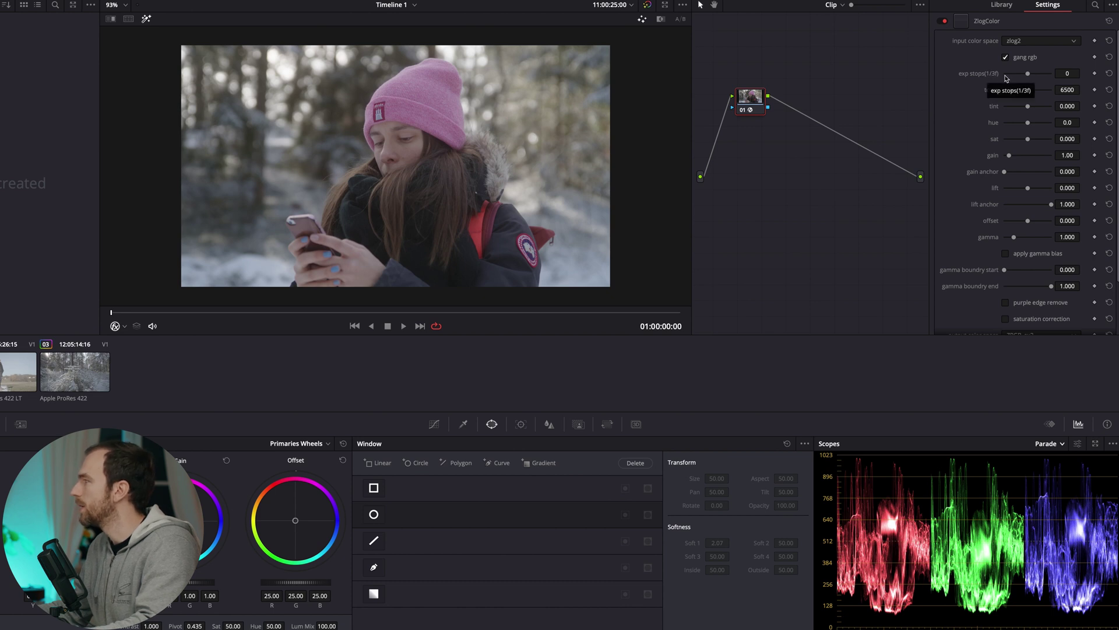
left_click_drag(1029, 76, 1024, 77)
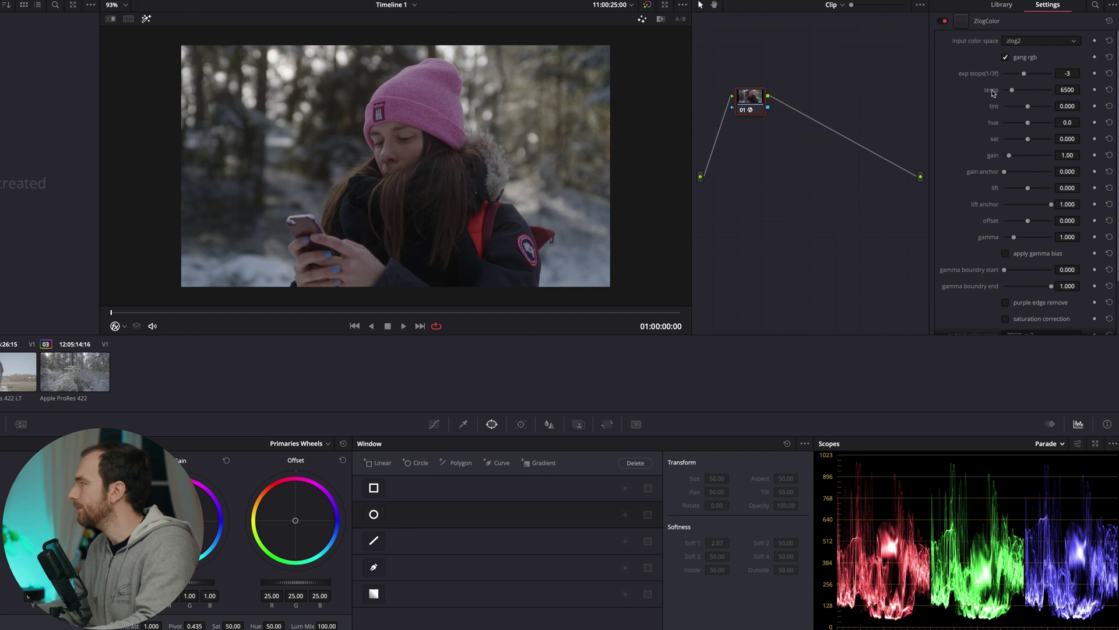
left_click_drag(1026, 77, 1029, 78)
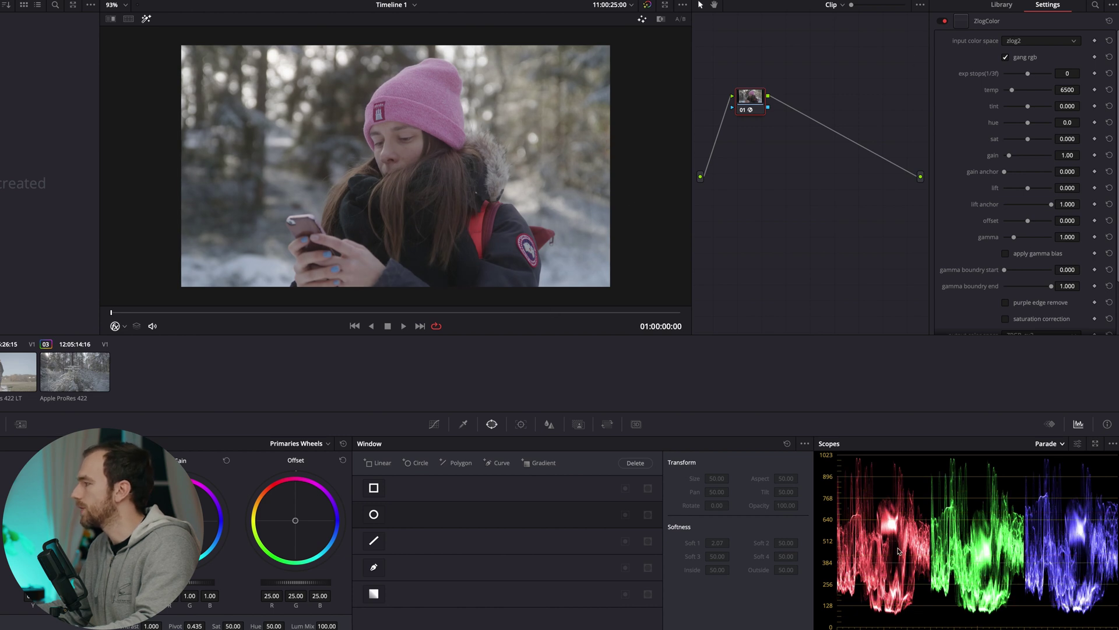
left_click_drag(1030, 75, 1029, 77)
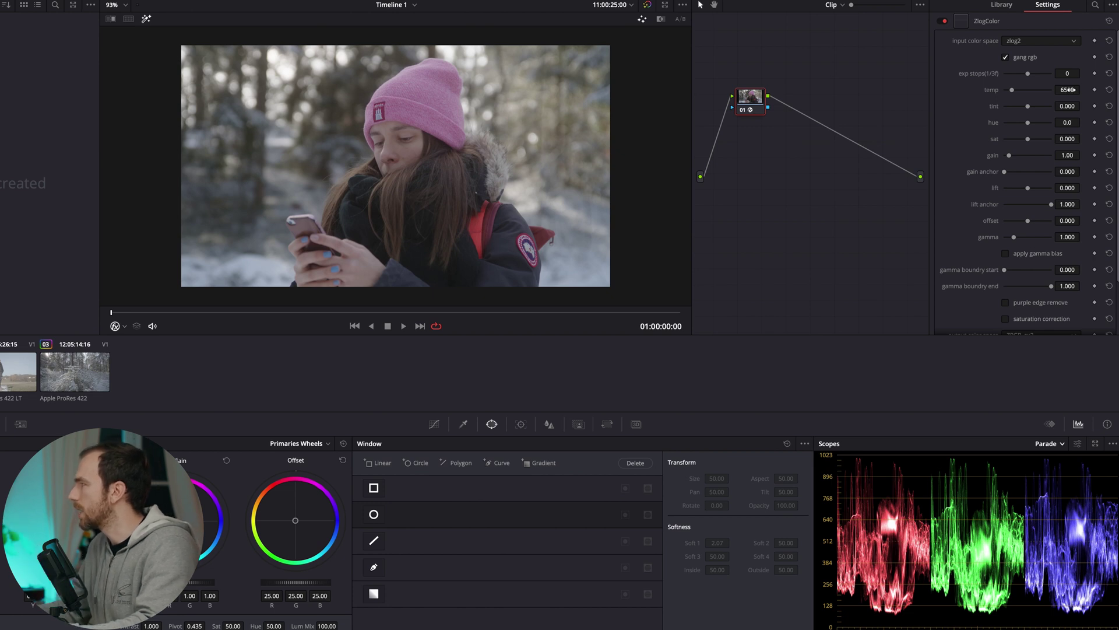
- Set the ZlogColor temp to 5107 and the tint to -0.074 to balance the woodland portrait clip
left_click_drag(1067, 89, 1060, 90)
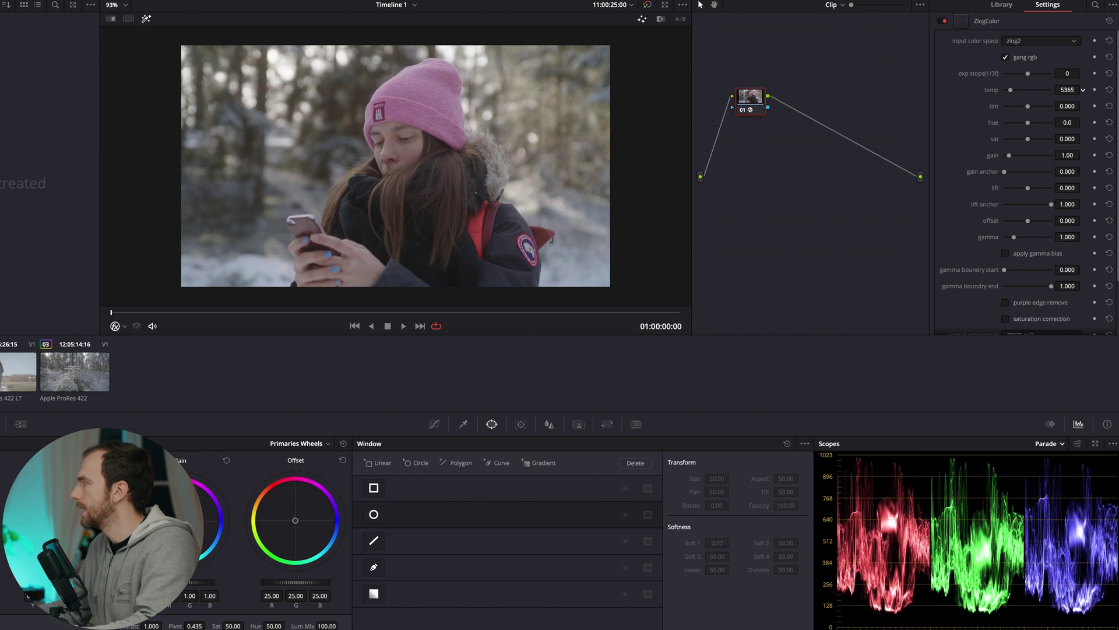
left_click_drag(1060, 90, 1072, 90)
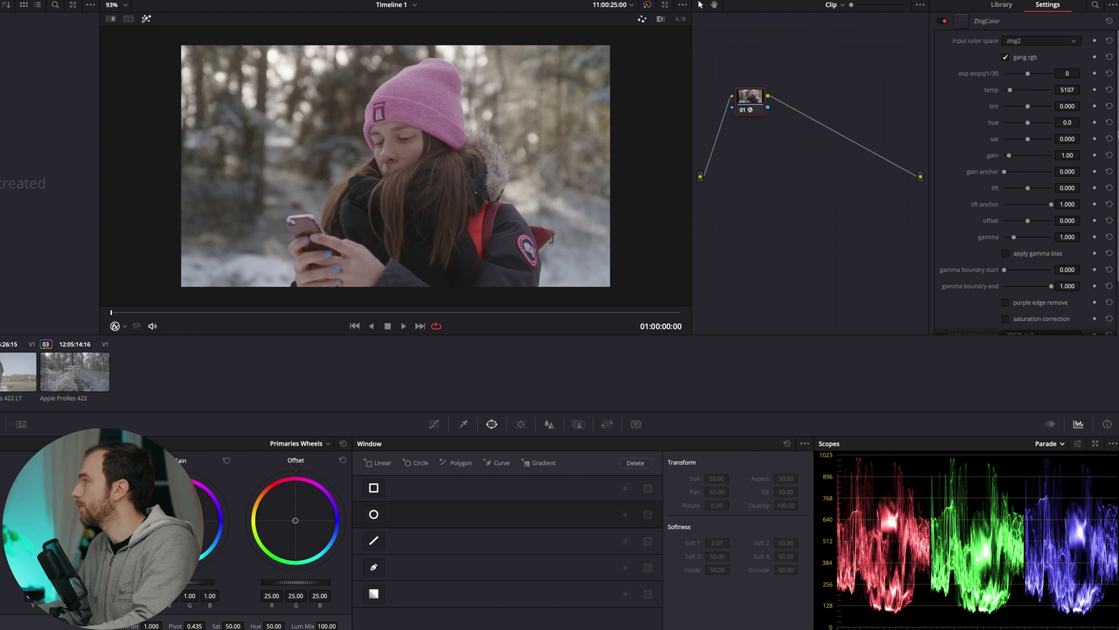
left_click_drag(1067, 106, 1063, 106)
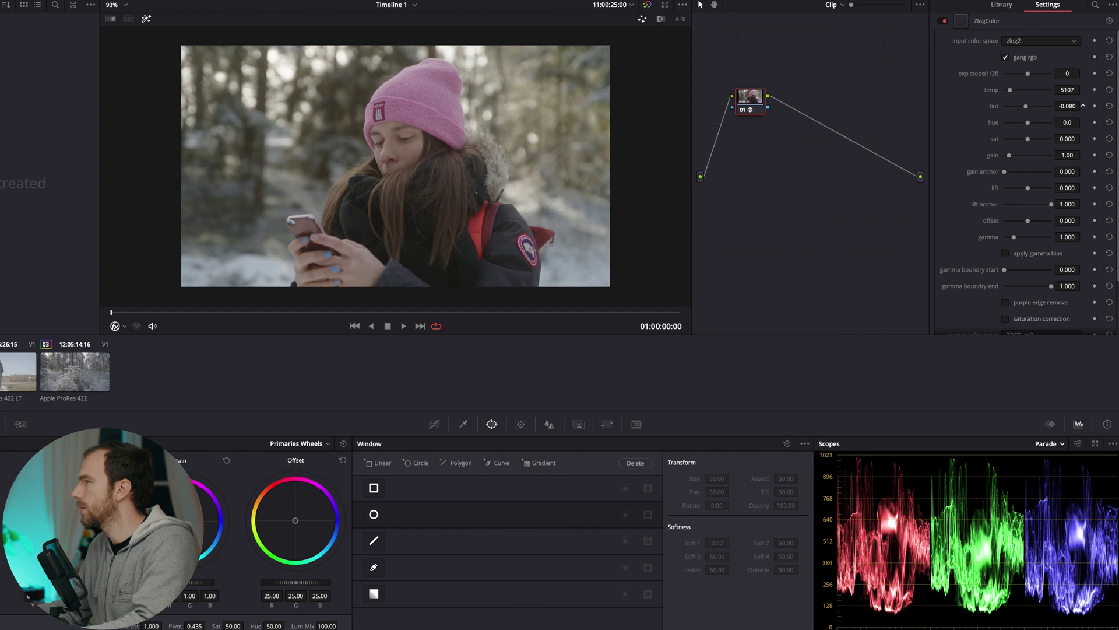
left_click_drag(1062, 106, 1065, 107)
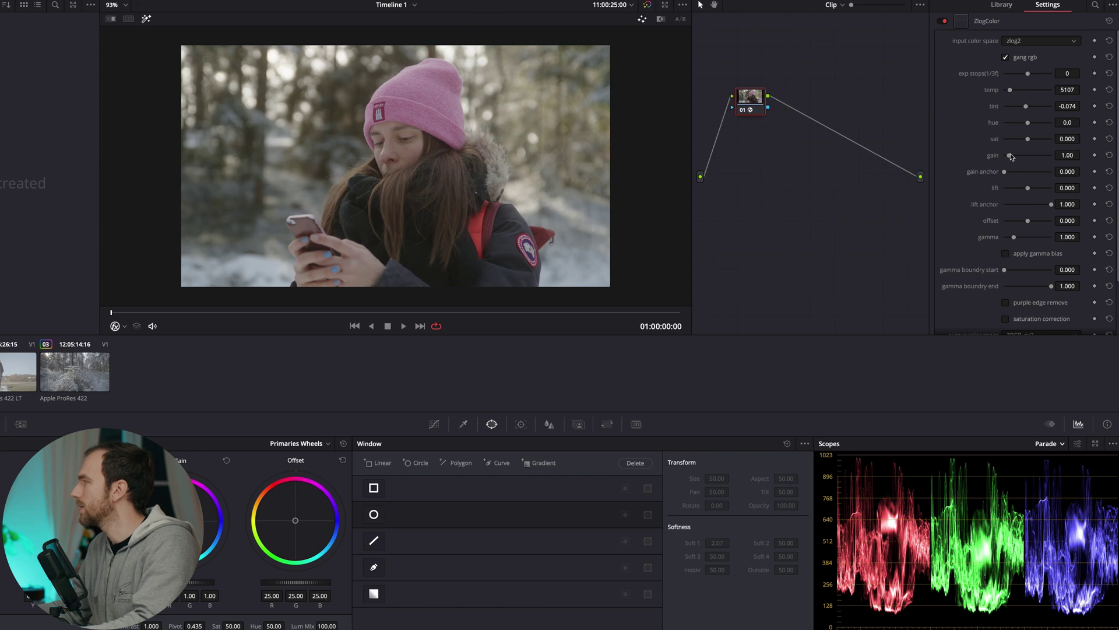
- Try the saturation control and a gain of 0.57, then reset the gain to its default
left_click_drag(1029, 140, 1028, 141)
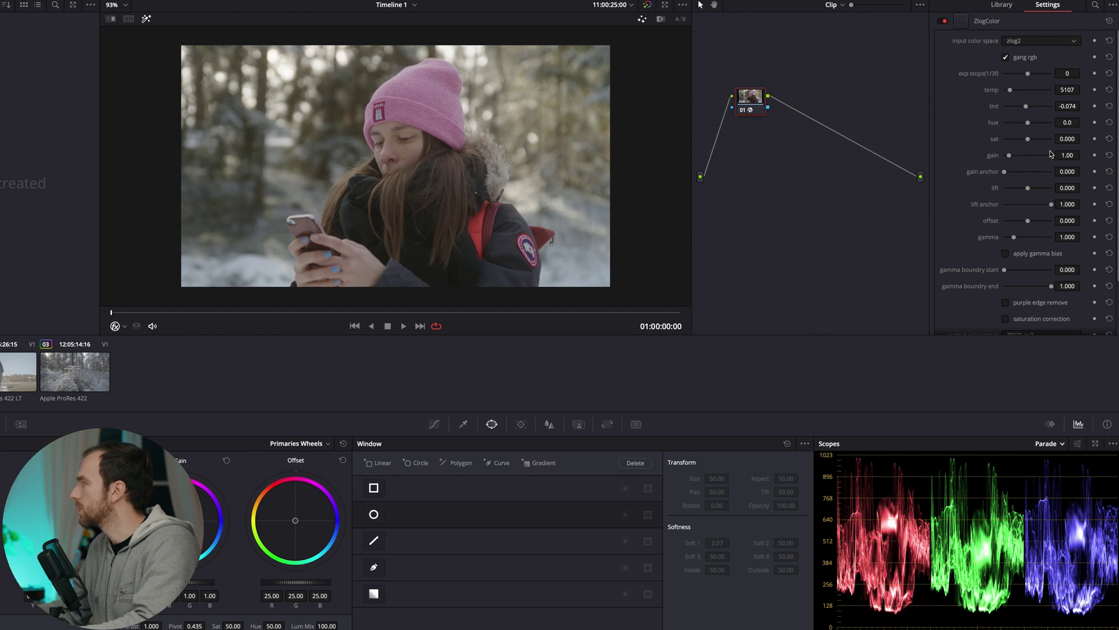
left_click_drag(1067, 155, 1042, 155)
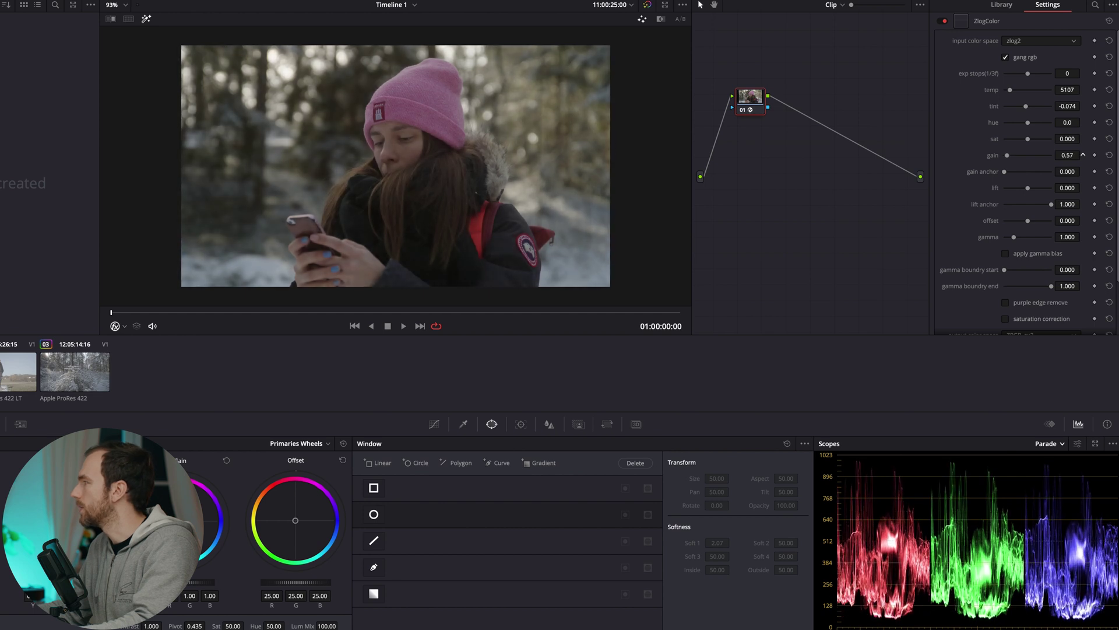
left_click(1109, 155)
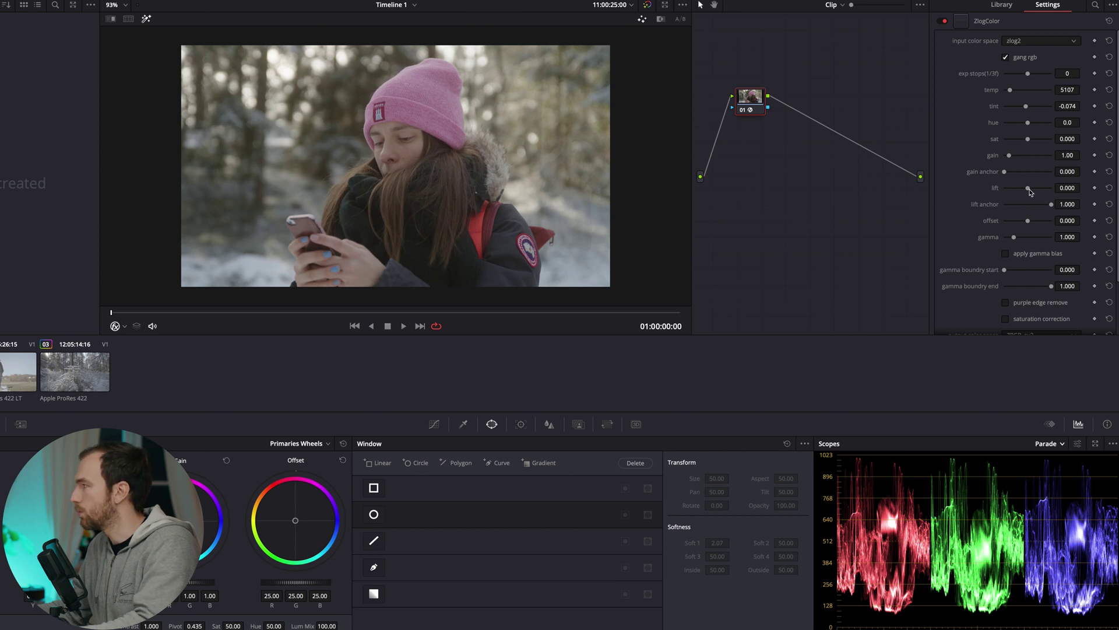
- Lower the lift to -0.082 and set the gamma to 1.094 with gamma bias applied
left_click_drag(1029, 189, 1026, 189)
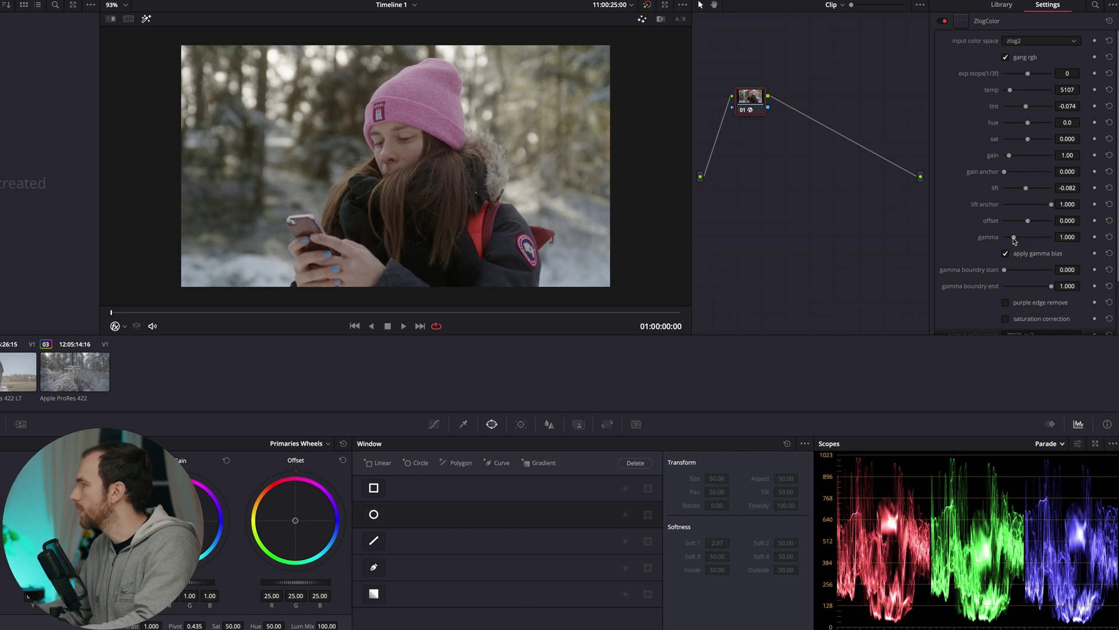
left_click_drag(1015, 239, 1015, 239)
left_click_drag(1016, 239, 1020, 241)
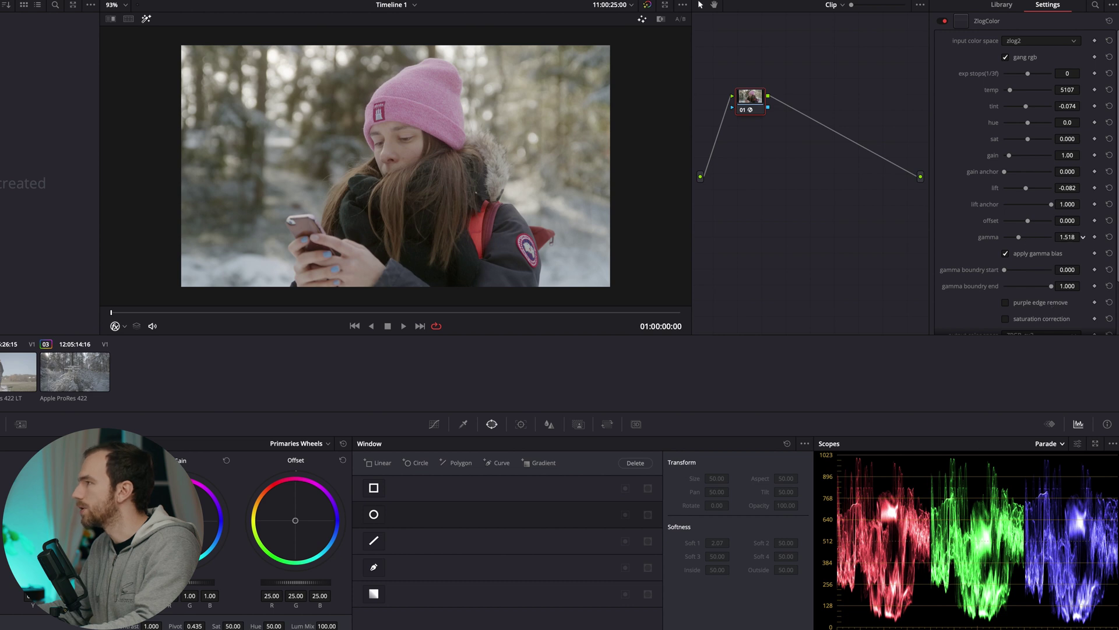
left_click_drag(1067, 237, 1043, 237)
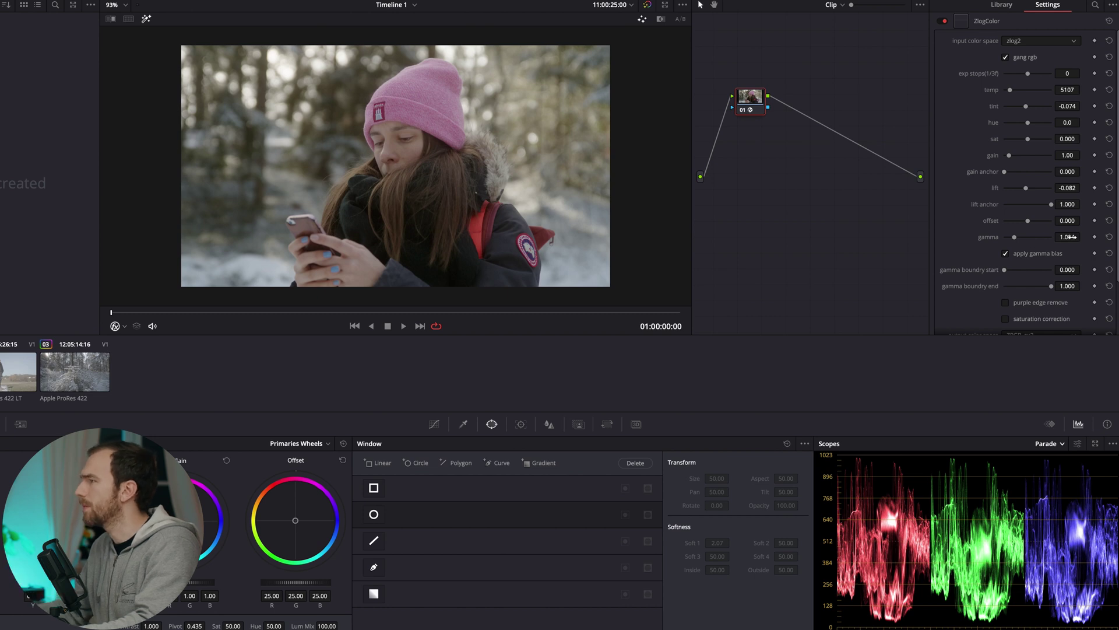
- Try the purple edge remove and saturation correction options on the portrait clip, leaving both disabled
scroll(999, 247, "down", 3)
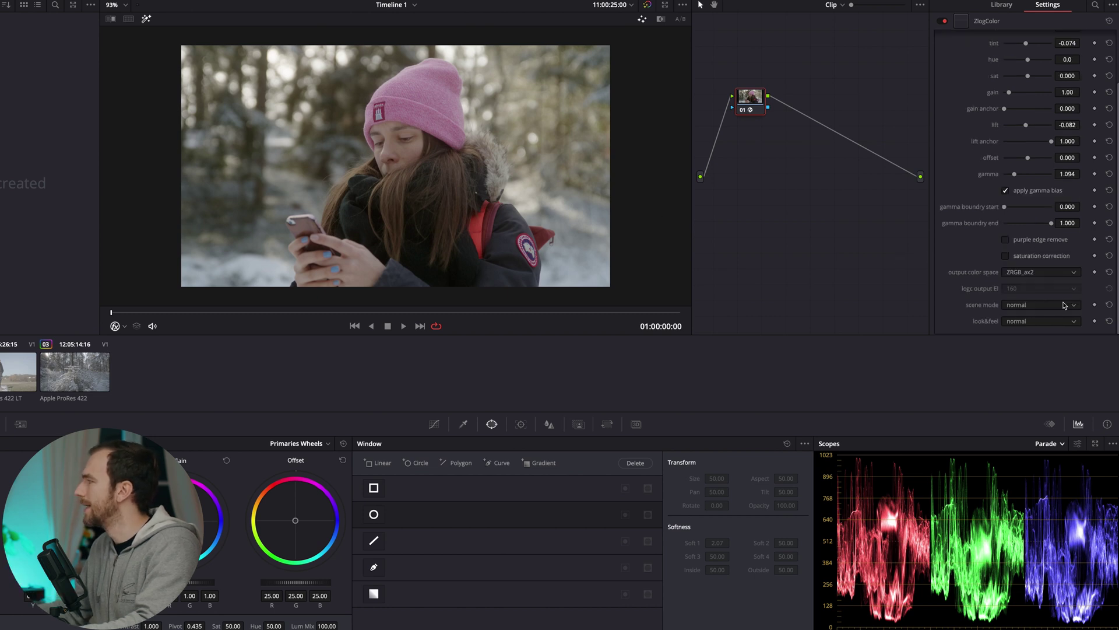
left_click(1006, 239)
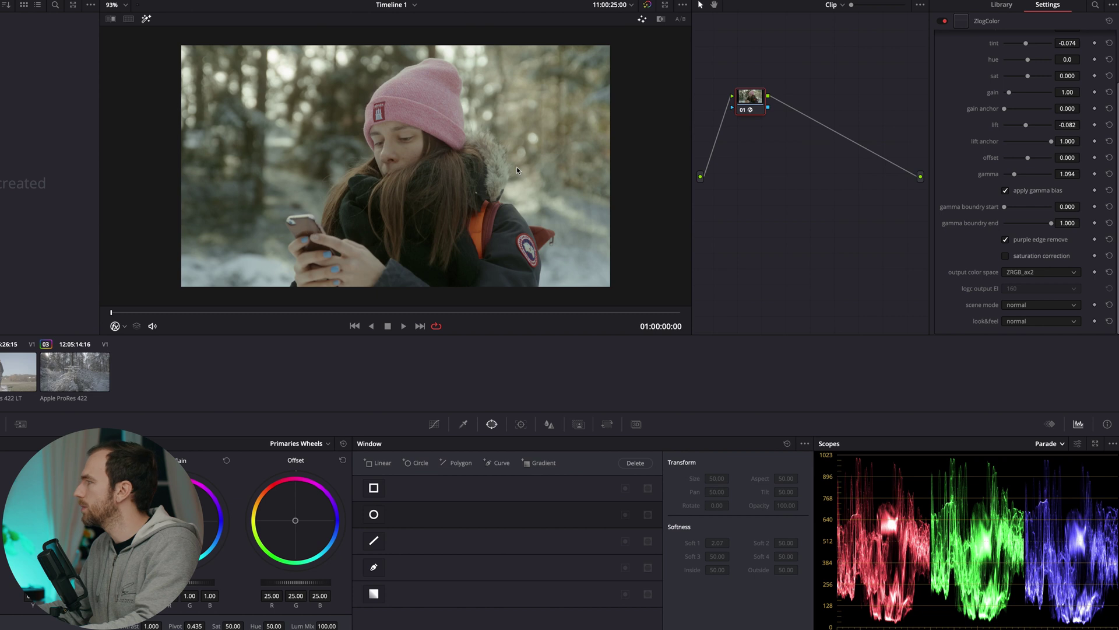
left_click(1006, 239)
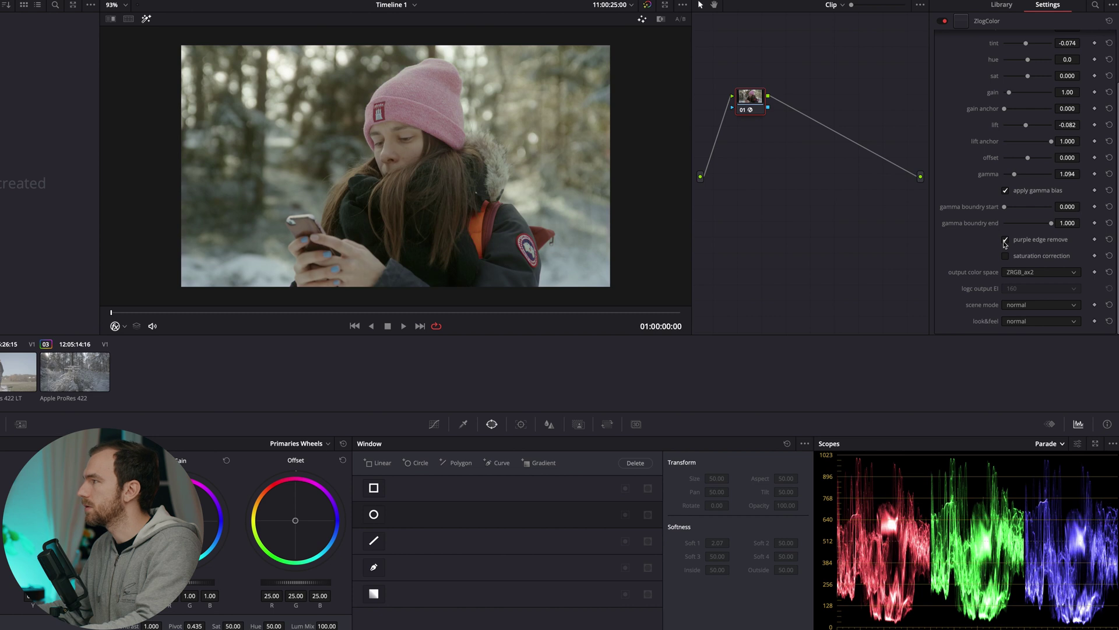
scroll(1038, 172, "up", 3)
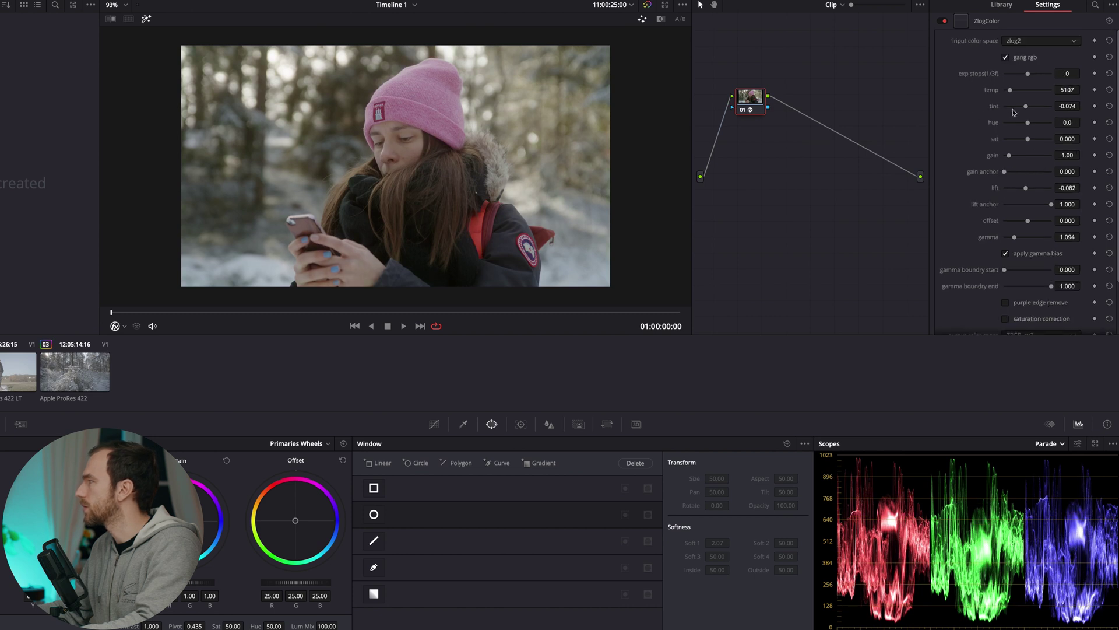
scroll(1012, 262, "down", 3)
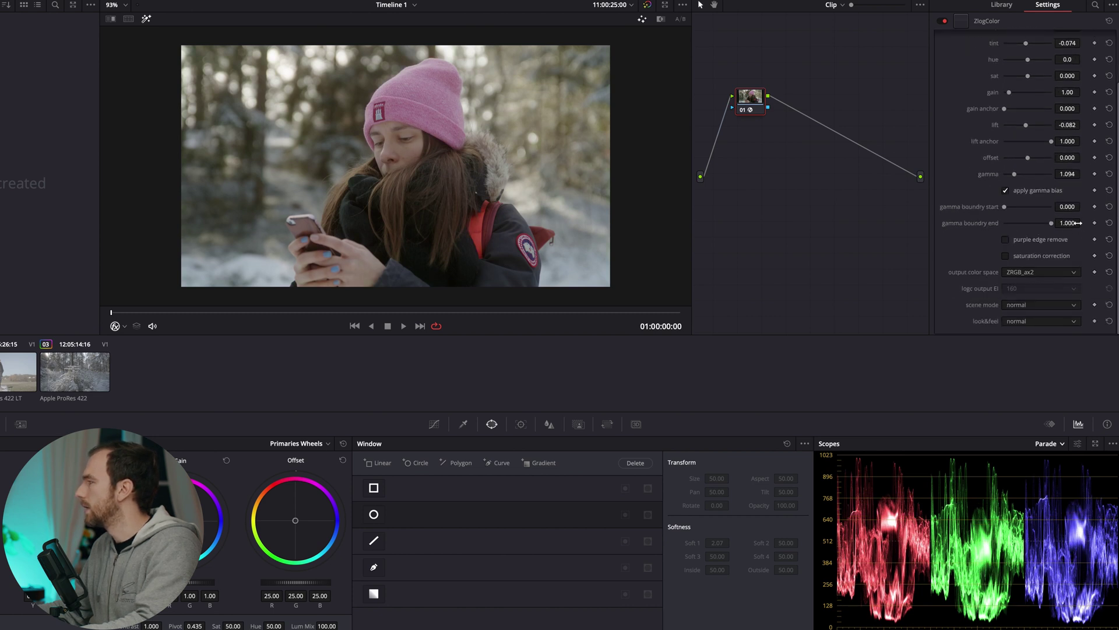
left_click(1005, 256)
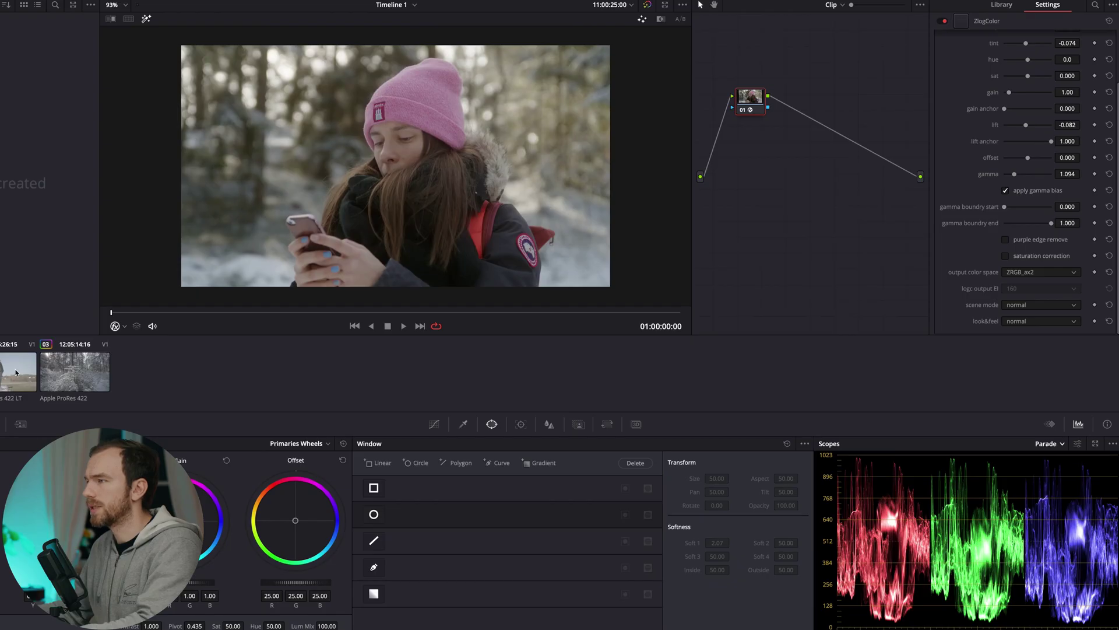
- Apply ZlogColor to the second timeline clip and set its exposure stops to -3 and temp to about 5800
left_click(16, 372)
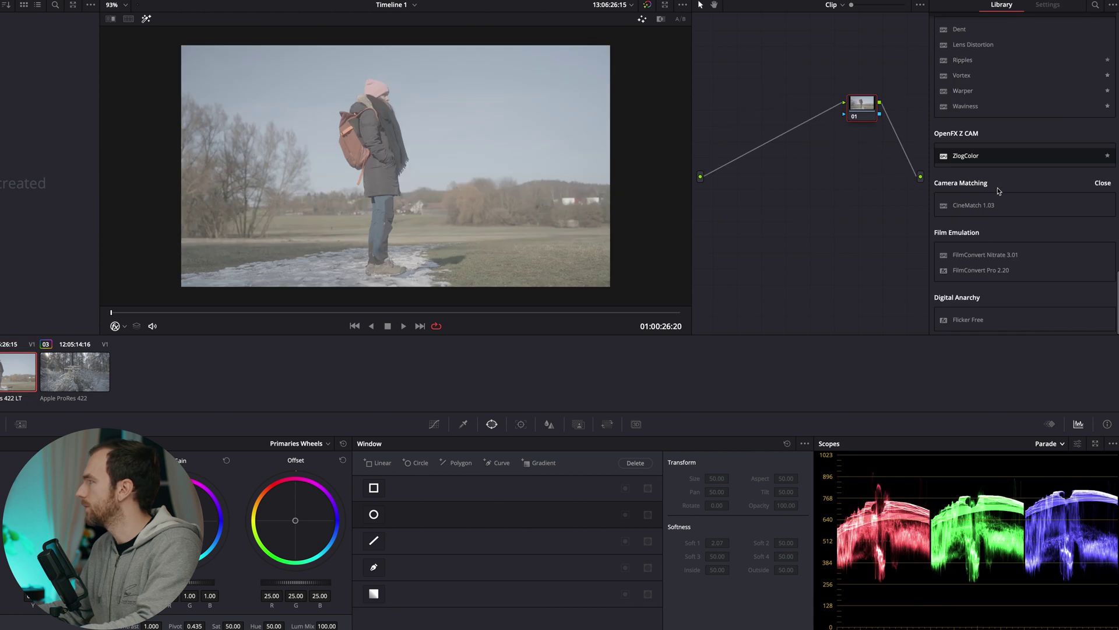
left_click_drag(984, 155, 819, 106)
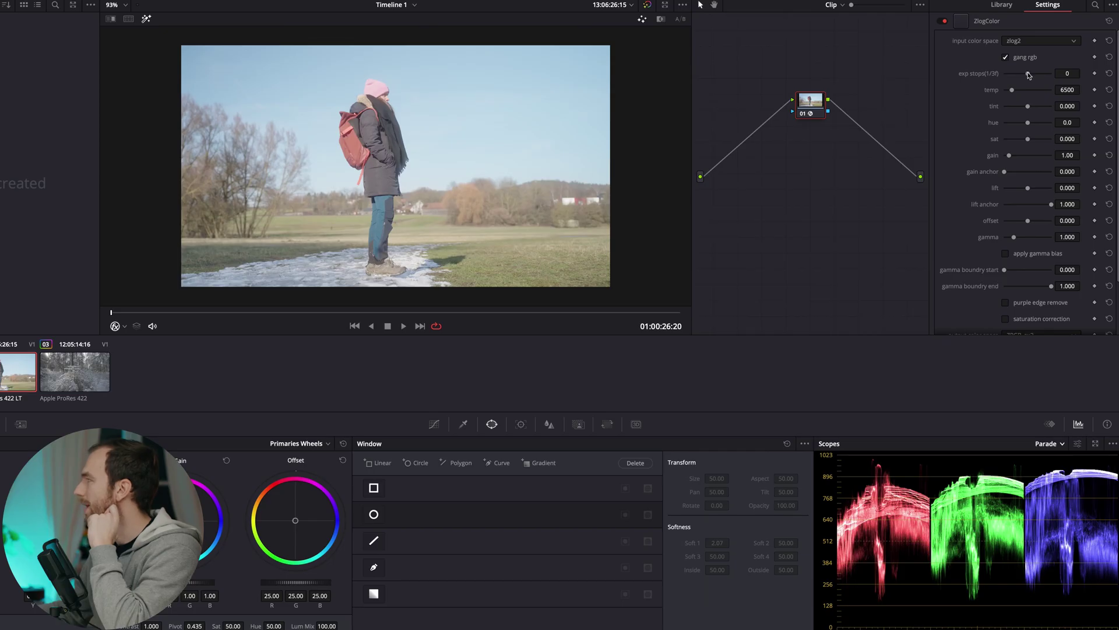
left_click_drag(1029, 75, 1025, 77)
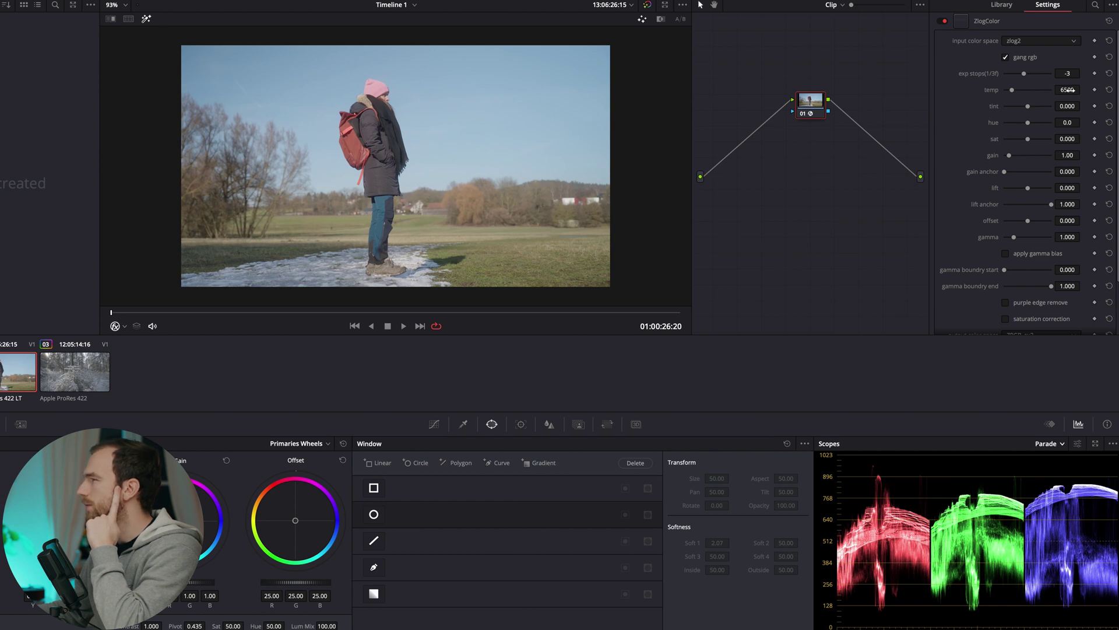
left_click_drag(1069, 89, 1083, 89)
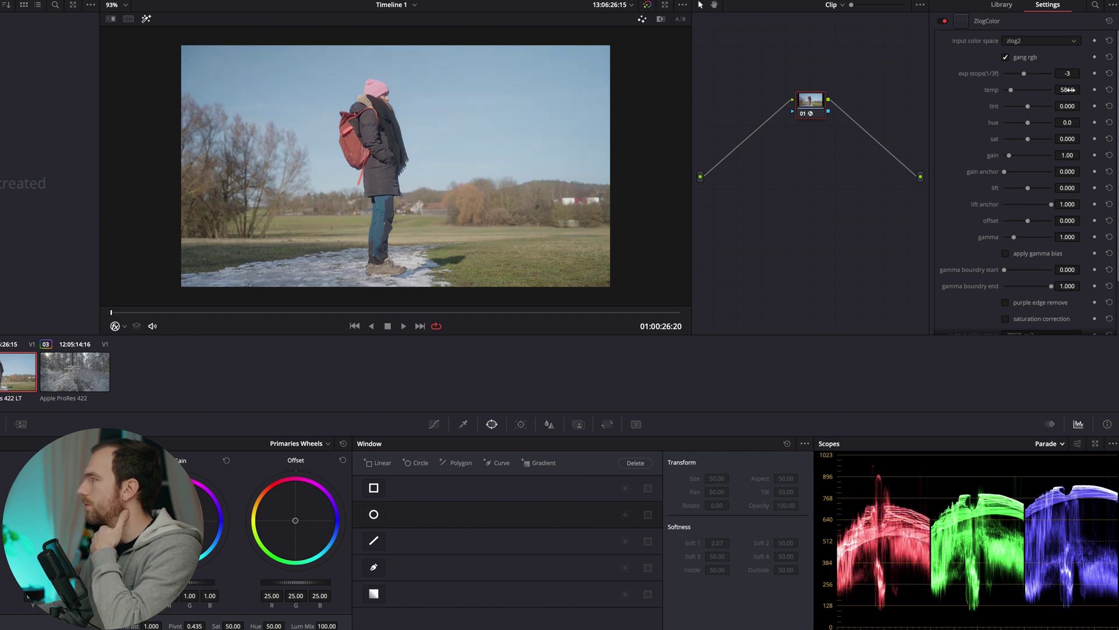
- Set the second clip's tint to -0.064, saturation to 0.061 and lift to -0.122 in ZlogColor
mouse_move(1072, 106)
left_mouse_down()
mouse_move(1083, 107)
mouse_move(1072, 106)
left_mouse_up()
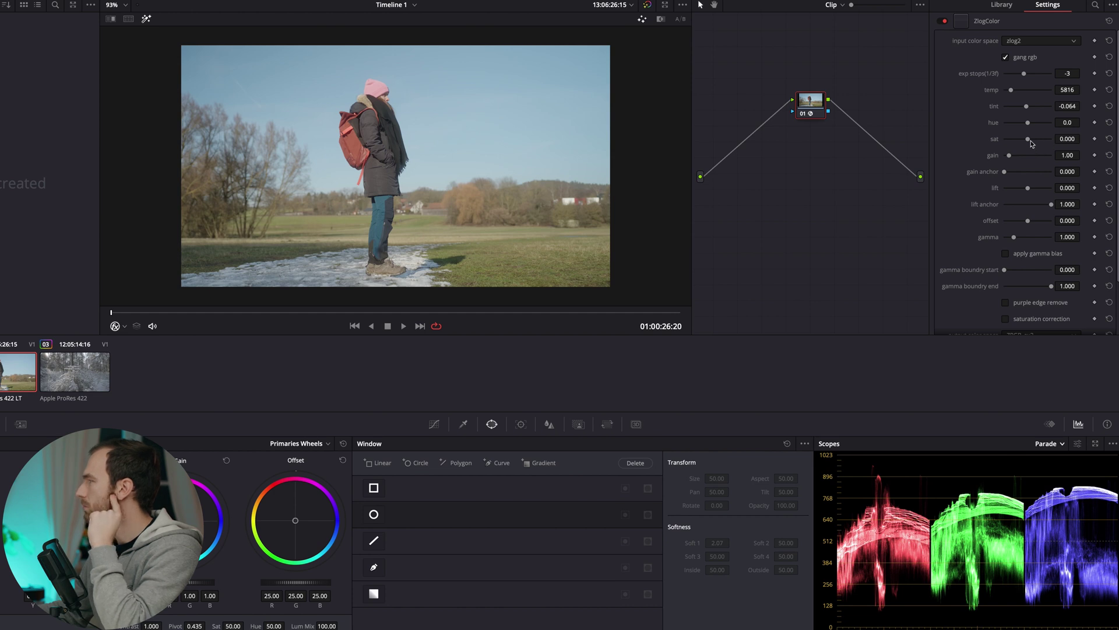
left_click_drag(1028, 140, 1030, 141)
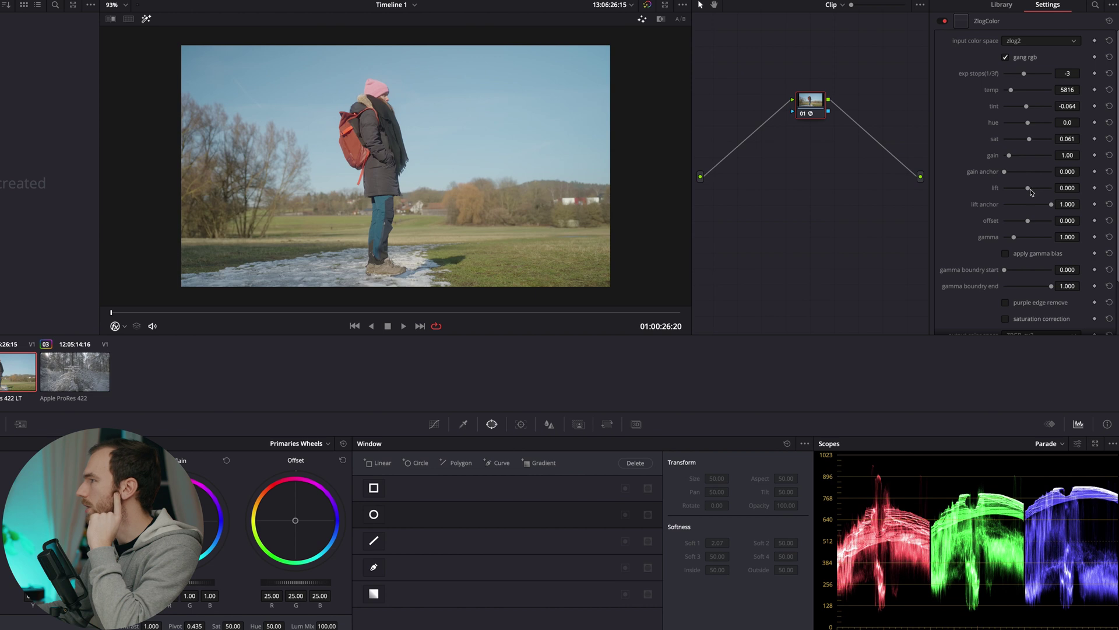
left_click_drag(1030, 191, 1028, 195)
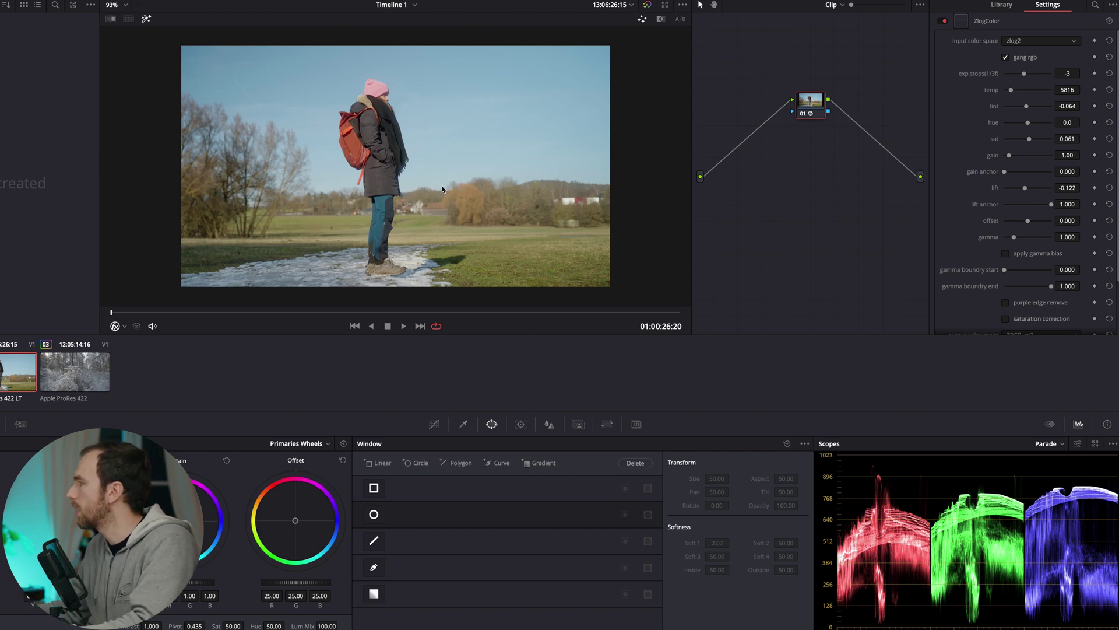
- Apply gamma bias to the second clip and set its gamma to 1.038
scroll(1099, 258, "down", 1)
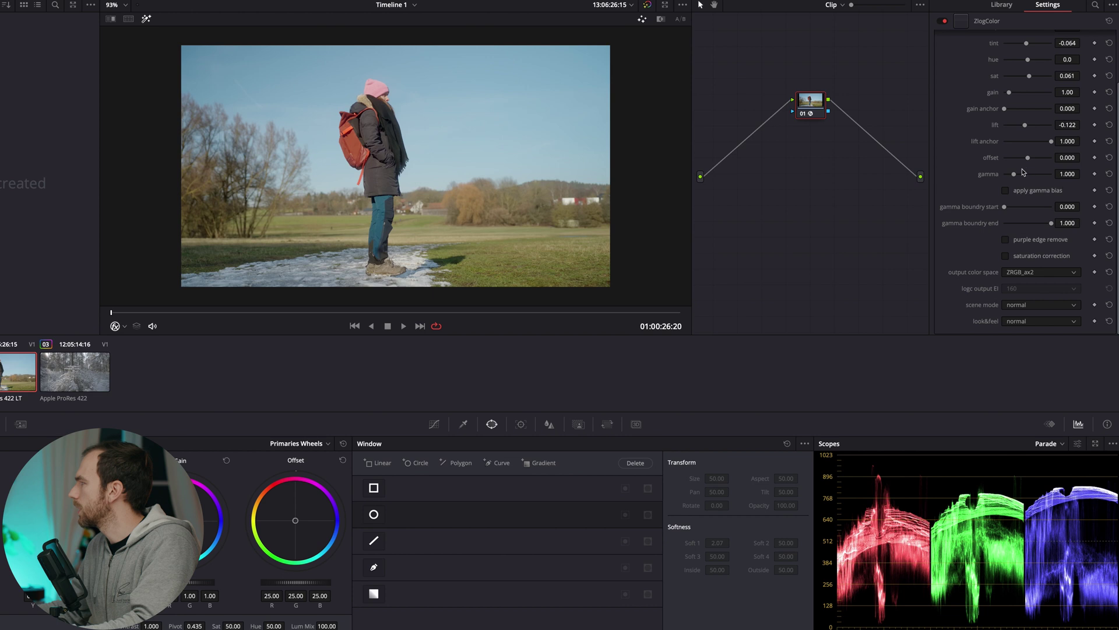
left_click(1006, 190)
left_click_drag(1015, 175, 1083, 174)
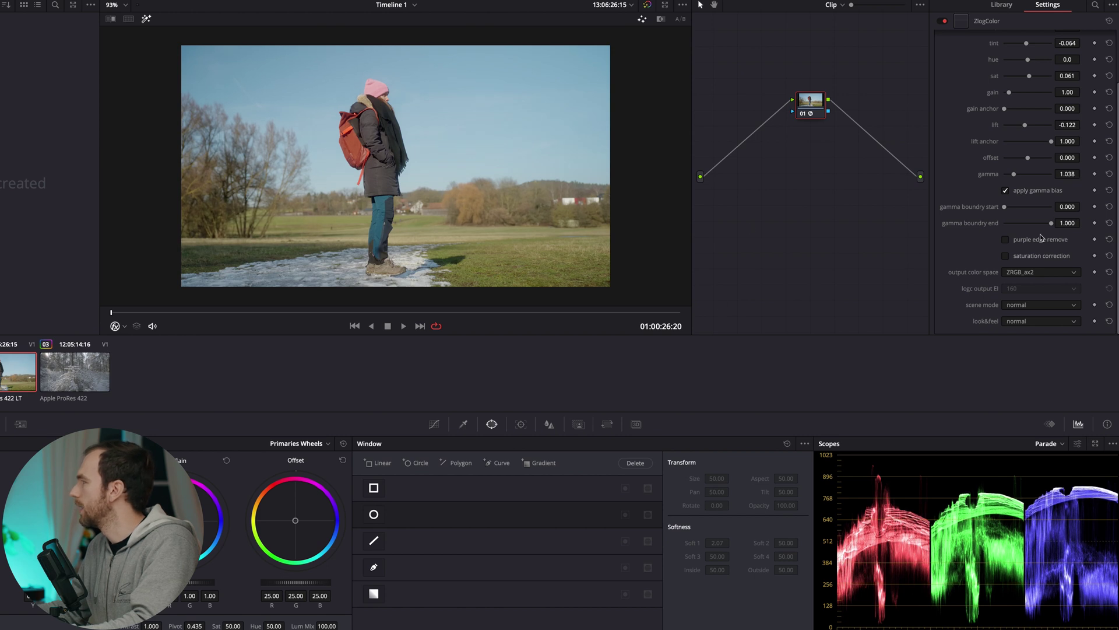
- Try purple edge remove without keeping it, then compare saturation correction on and off and leave it enabled
left_click(1005, 240)
left_click(1005, 240)
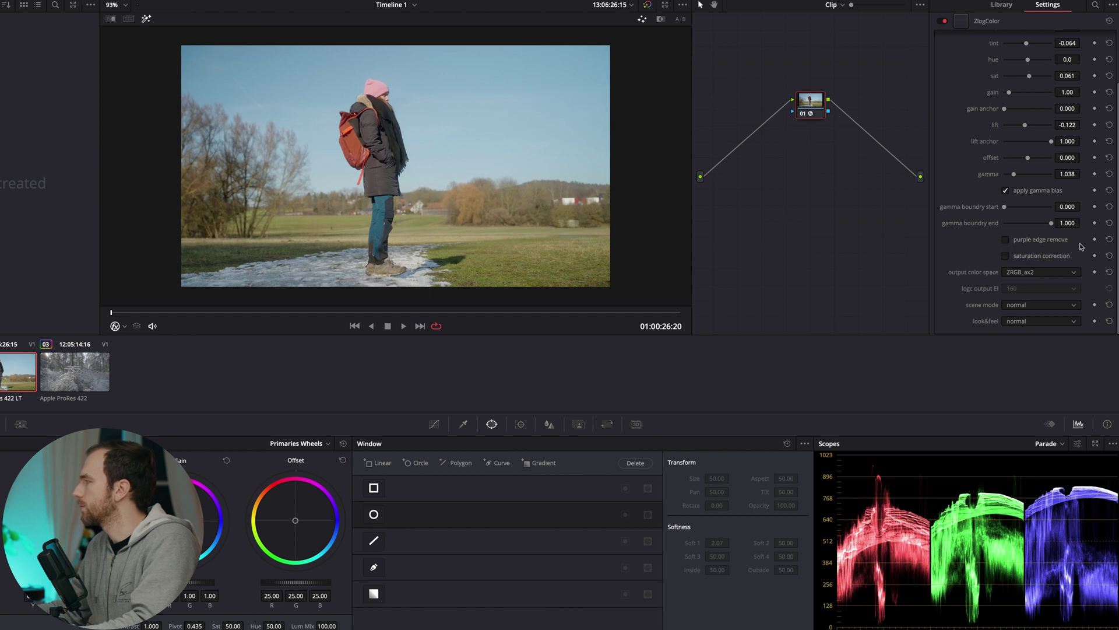
left_click(1006, 256)
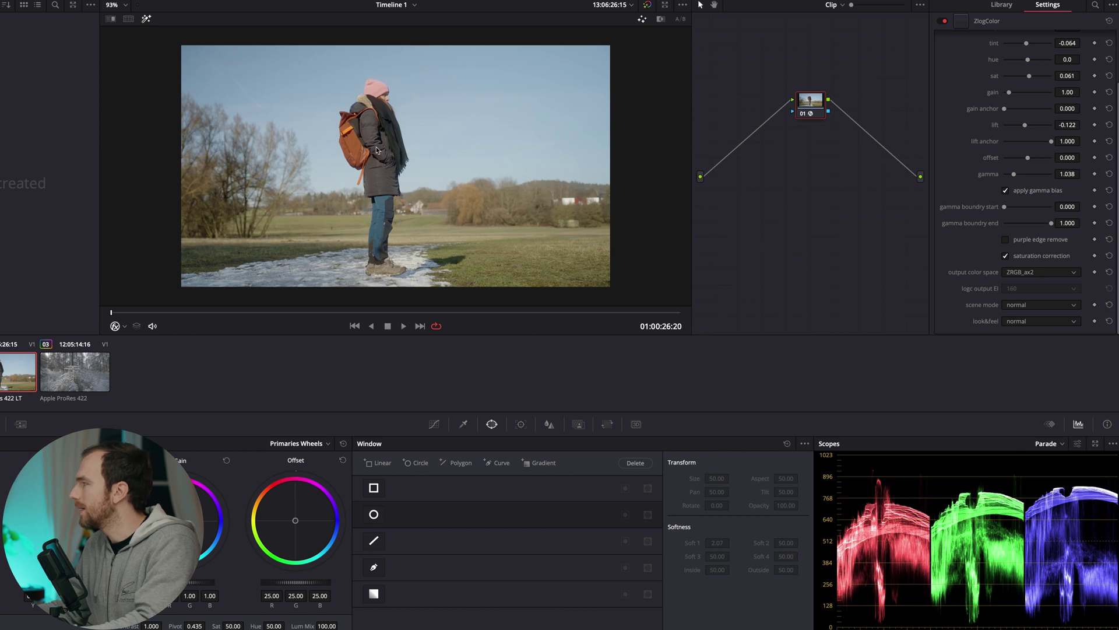
left_click(1005, 256)
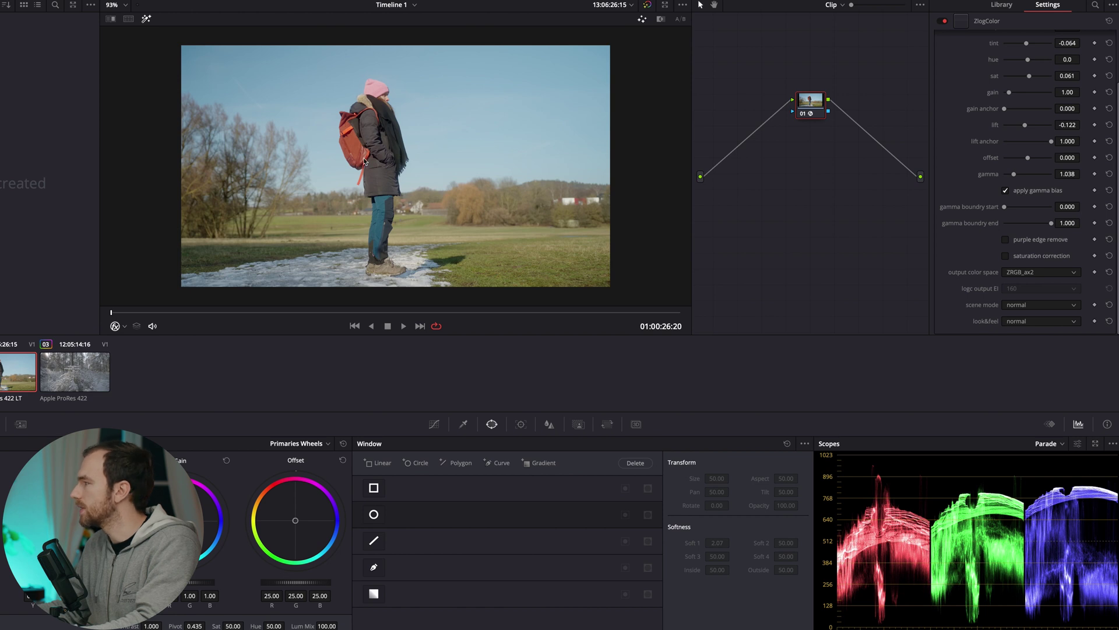
left_click(1007, 257)
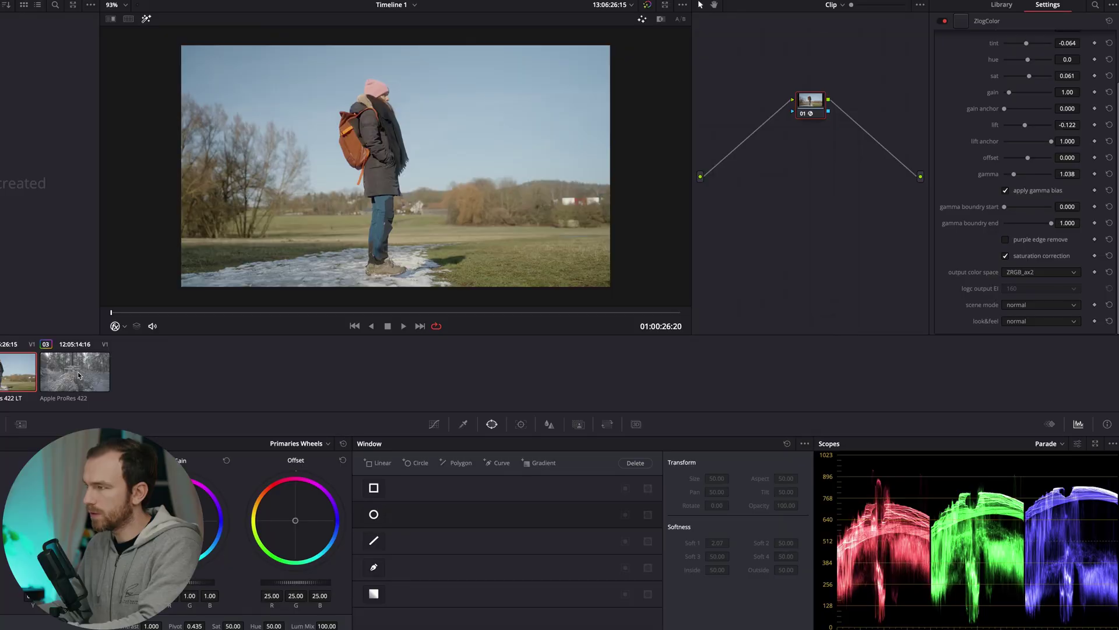
- Apply the second clip's ZlogColor grade to the third timeline clip, the snowy forest shot
left_click(79, 375)
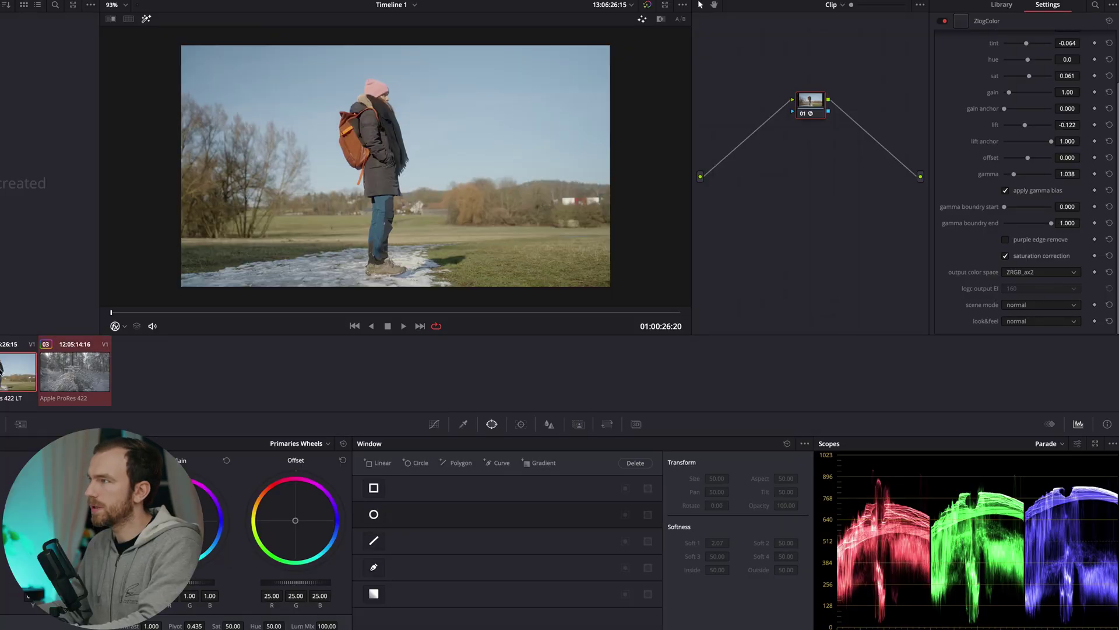
right_click(76, 376)
left_click(75, 377)
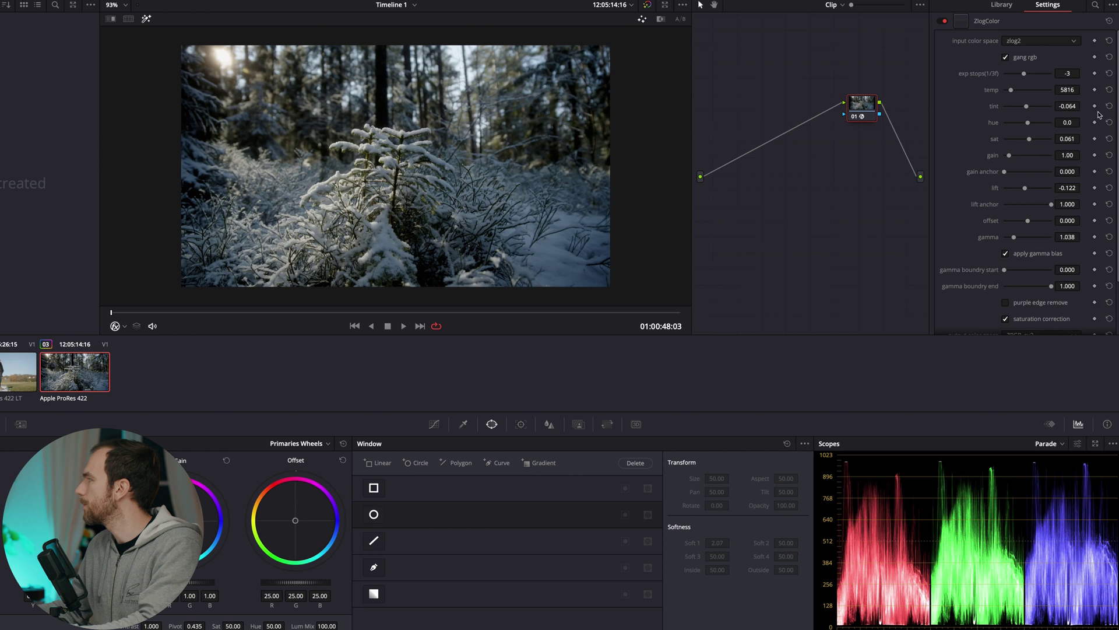
- Set the forest clip's exposure stops to 0 and its temp to 5004
scroll(957, 57, "up", 3)
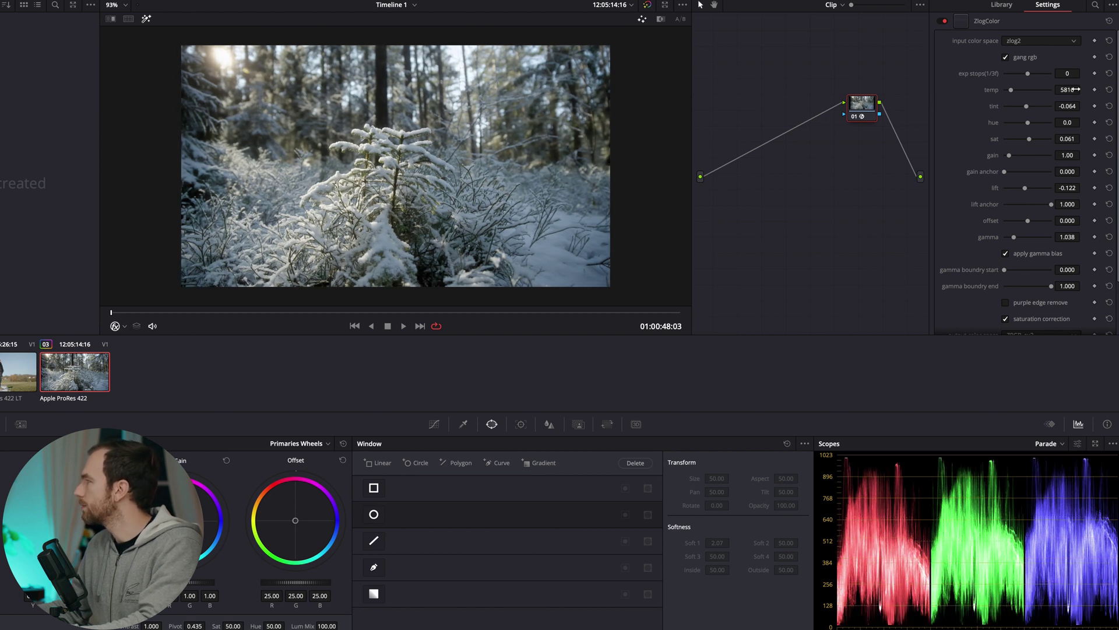
left_click_drag(1072, 91, 1067, 91)
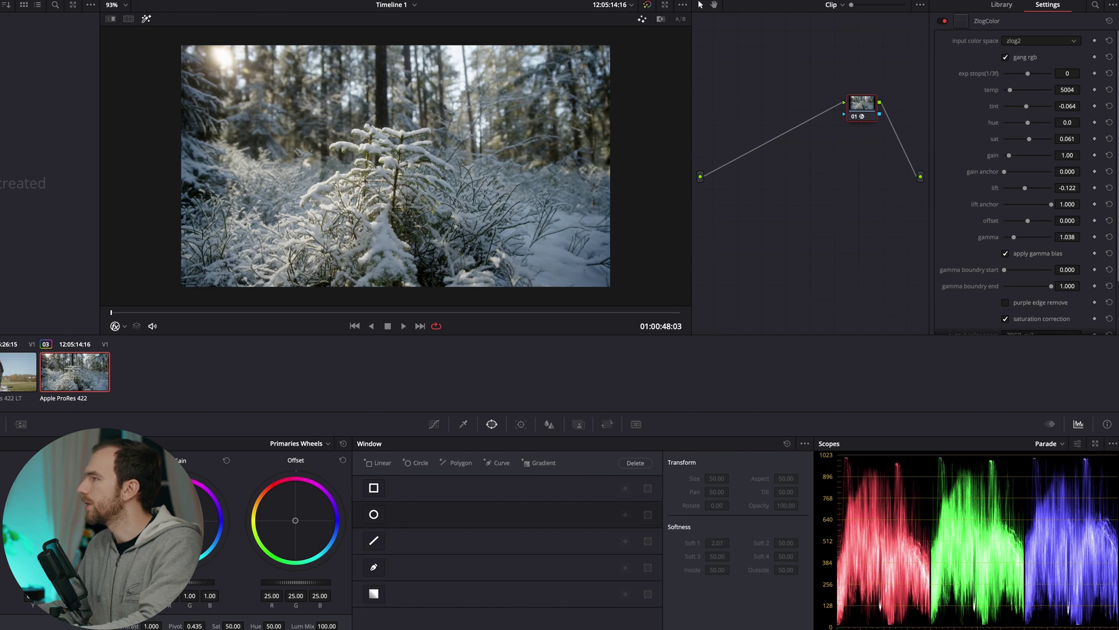
- Reset the forest clip's lift and lower it to -0.078
scroll(1079, 137, "down", 2)
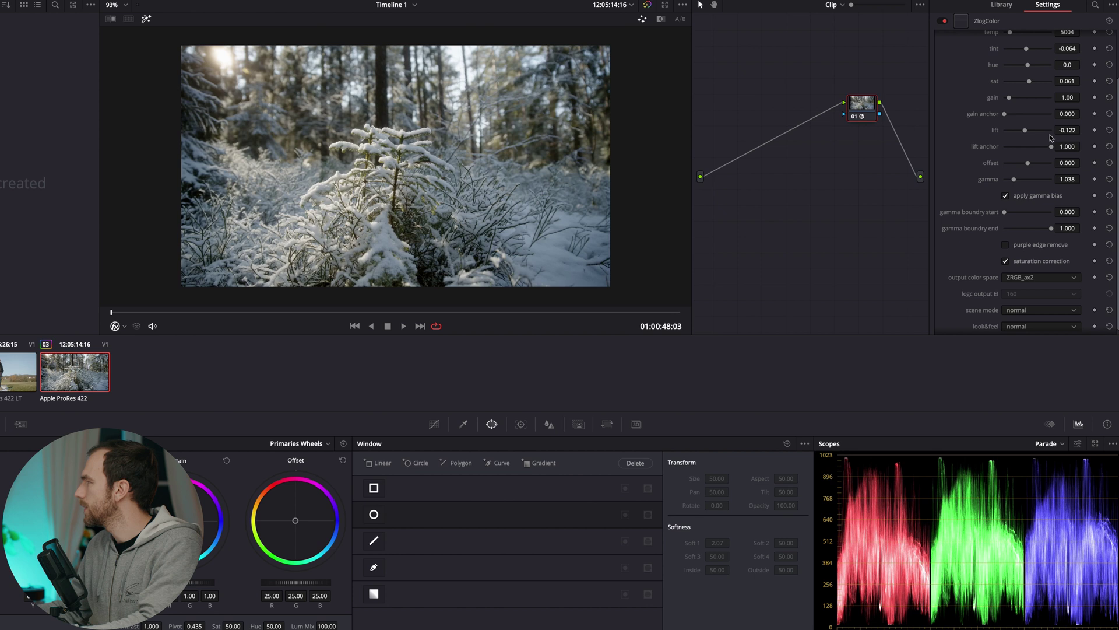
left_click(1109, 130)
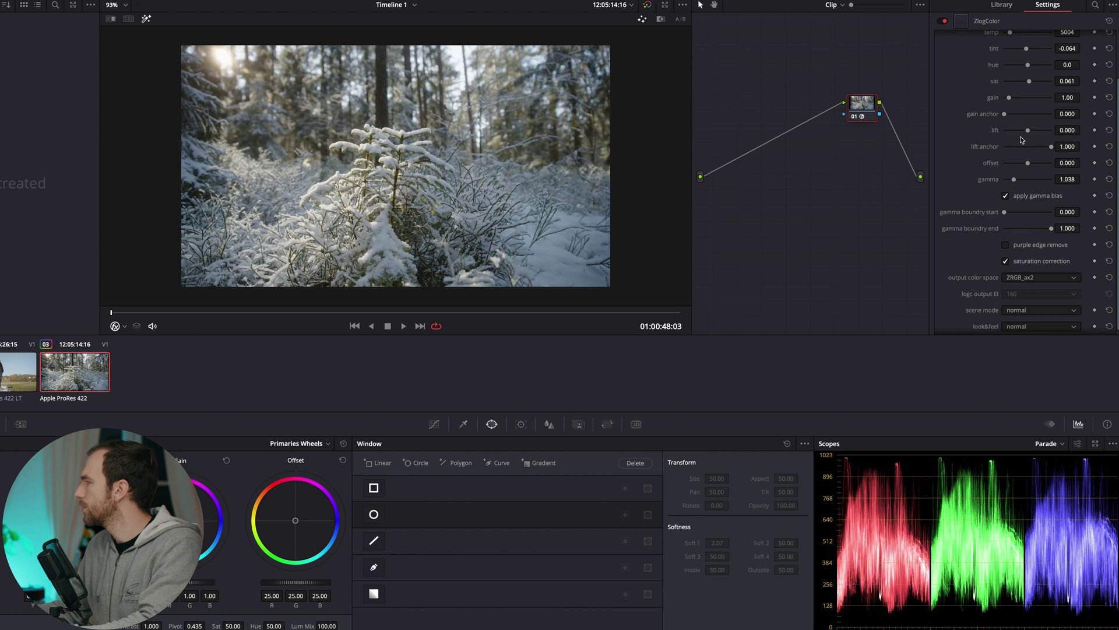
left_click_drag(1067, 130, 1032, 136)
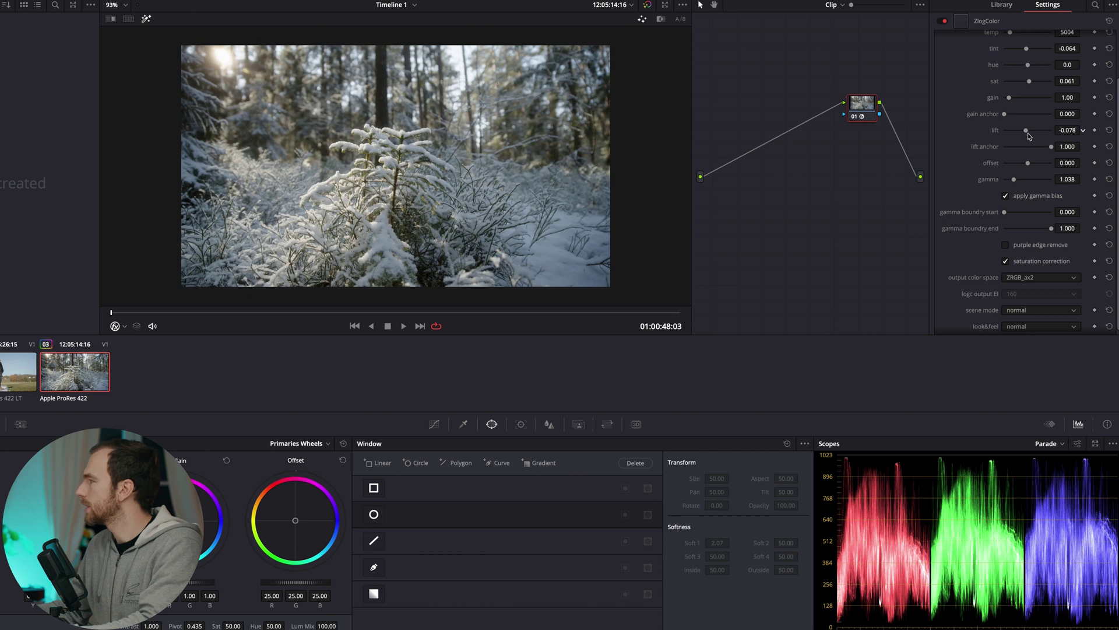
scroll(1062, 141, "down", 1)
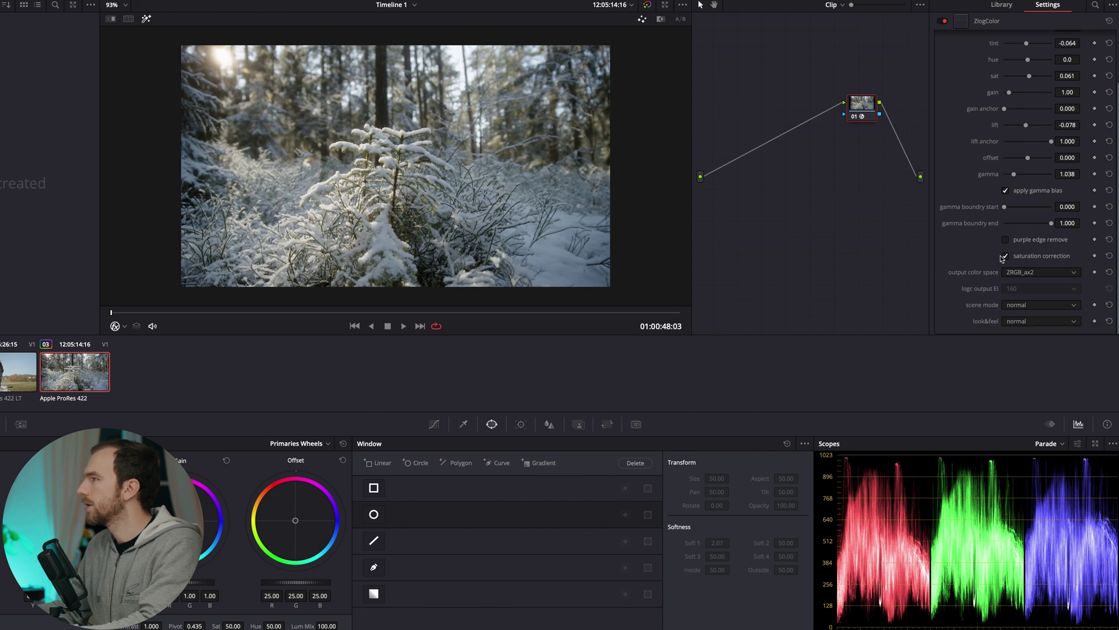